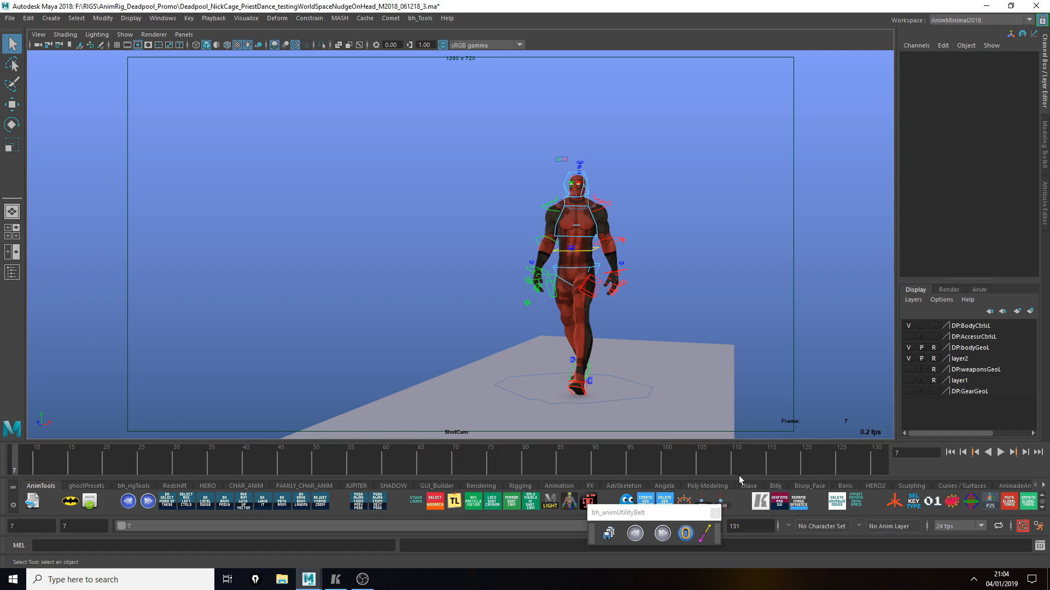
- Reposition the floating bh_animUtilityBelt window so it sits over the middle of the shelf
{"action": "left_click_drag", "start_coordinate": [669, 515], "coordinate": [548, 487]}
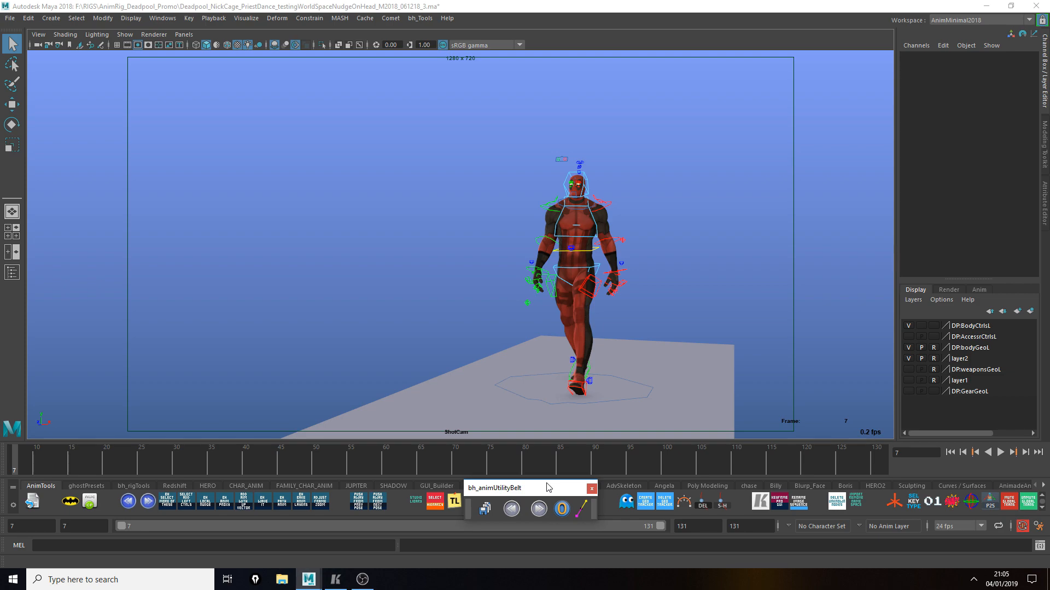
{"action": "left_click_drag", "start_coordinate": [549, 487], "coordinate": [597, 448]}
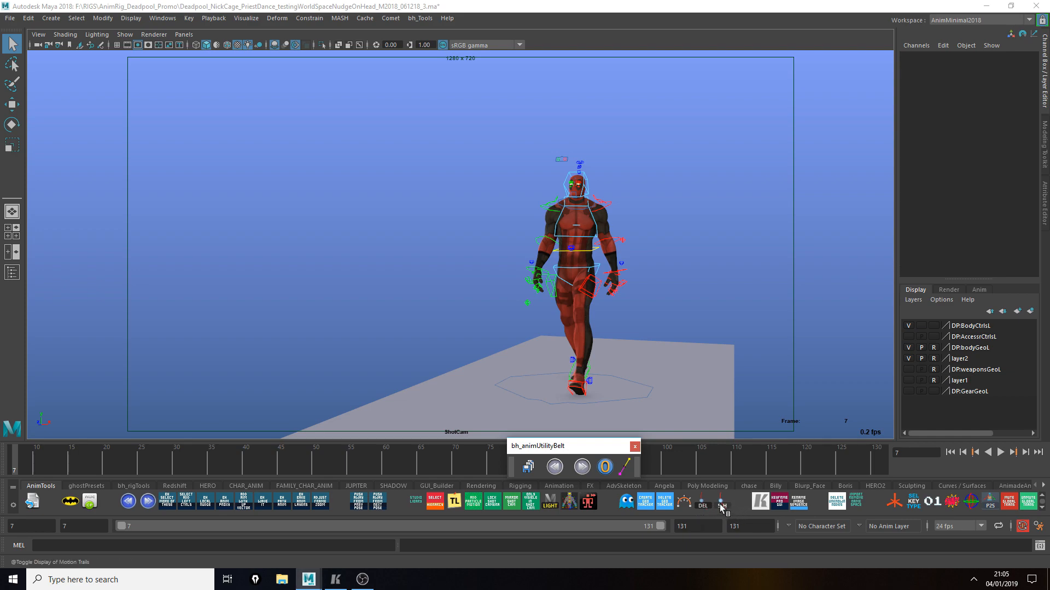
{"action": "left_click_drag", "start_coordinate": [586, 448], "coordinate": [613, 481]}
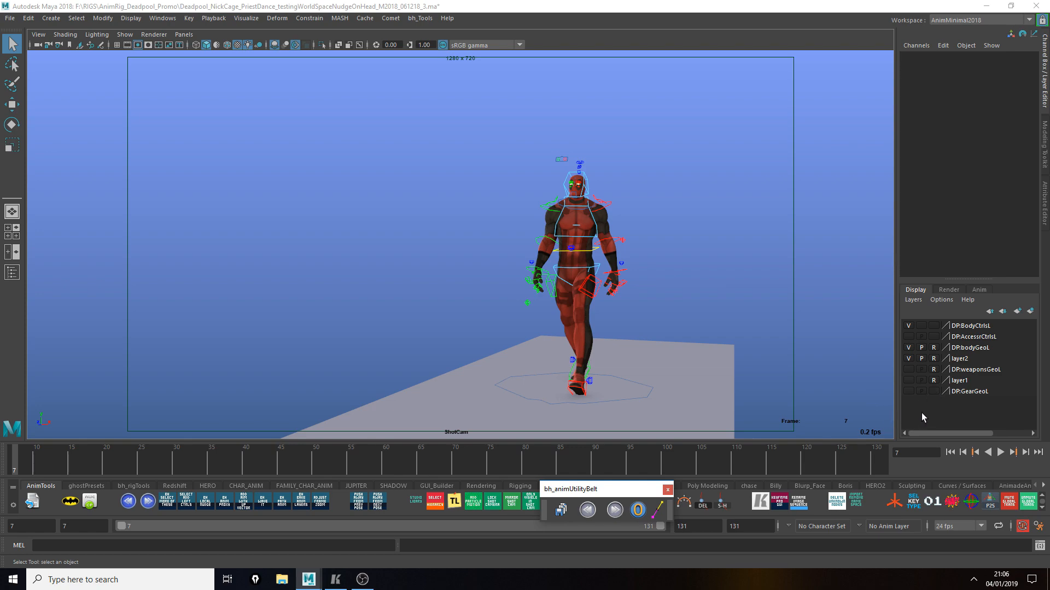
- Play the Deadpool animation through the shot camera, stop it and return to frame 7
{"action": "left_click", "coordinate": [1000, 452]}
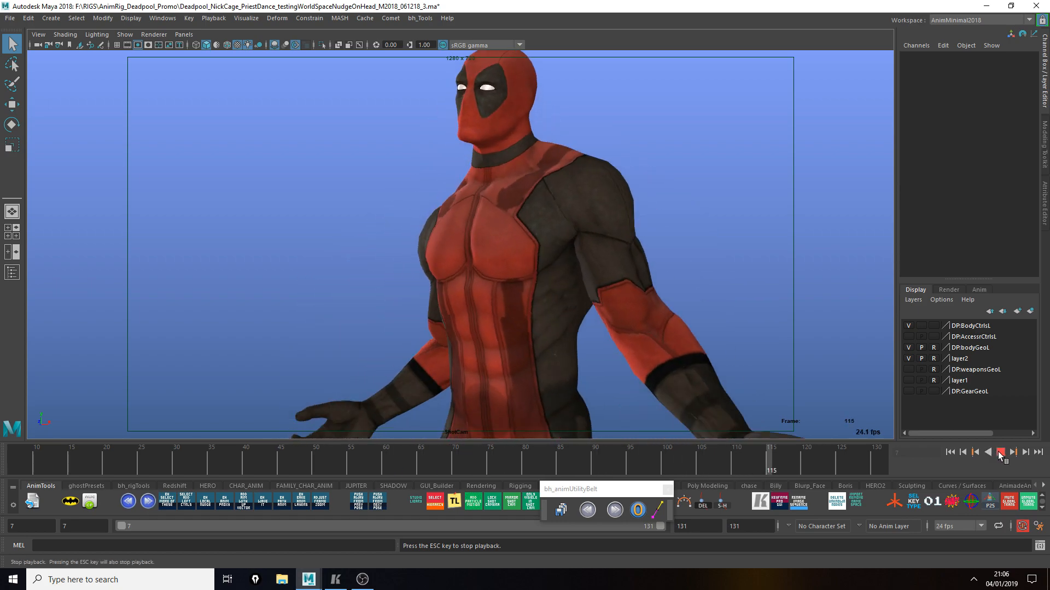
{"action": "key", "text": "Escape"}
{"action": "key", "text": "alt+shift+v"}
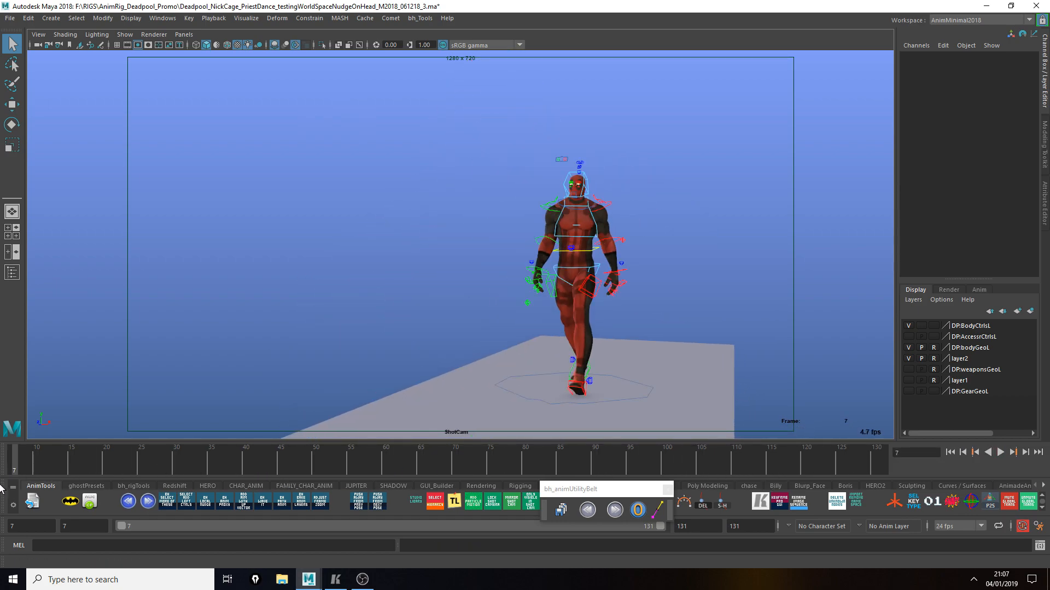
- Bring up the Keyframe Pro reference video, check its sync with the Maya timeline, and place the player beside the character
{"action": "left_click_drag", "start_coordinate": [704, 0], "coordinate": [295, 40]}
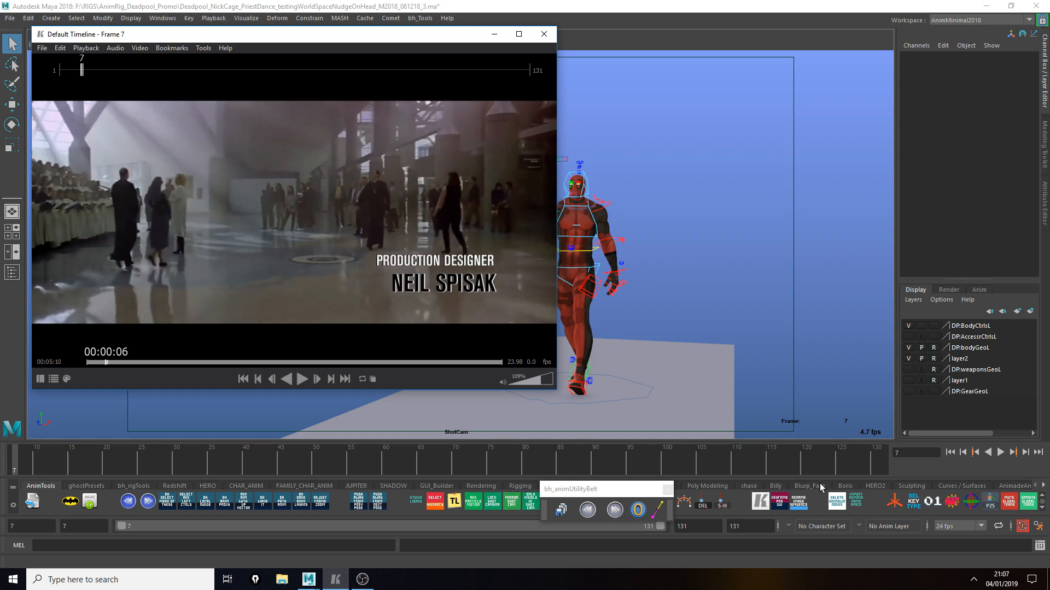
{"action": "left_click", "coordinate": [778, 500]}
{"action": "left_click_drag", "start_coordinate": [812, 223], "coordinate": [743, 250]}
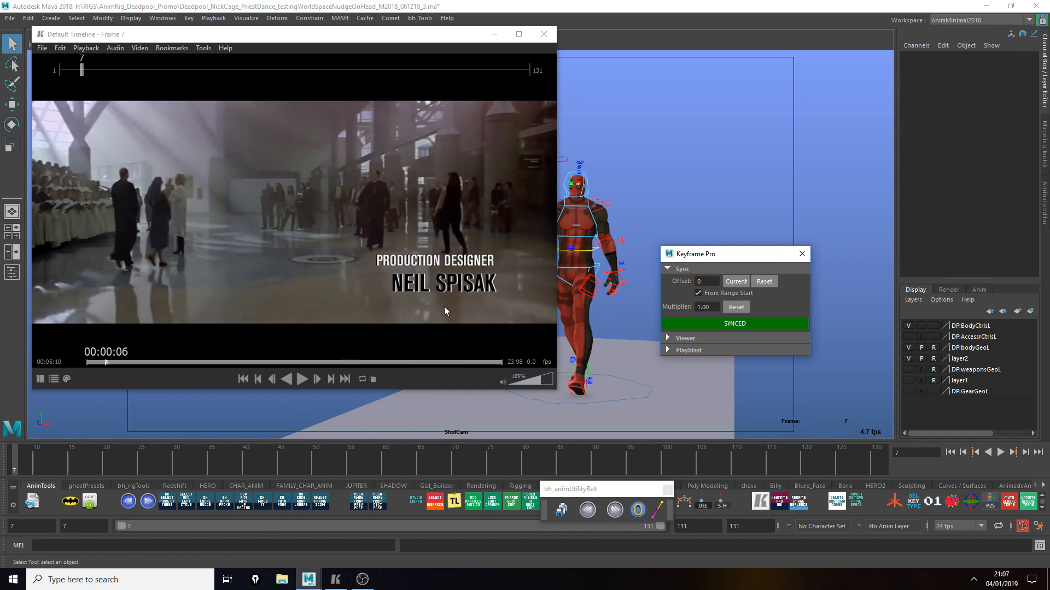
{"action": "left_click", "coordinate": [802, 254]}
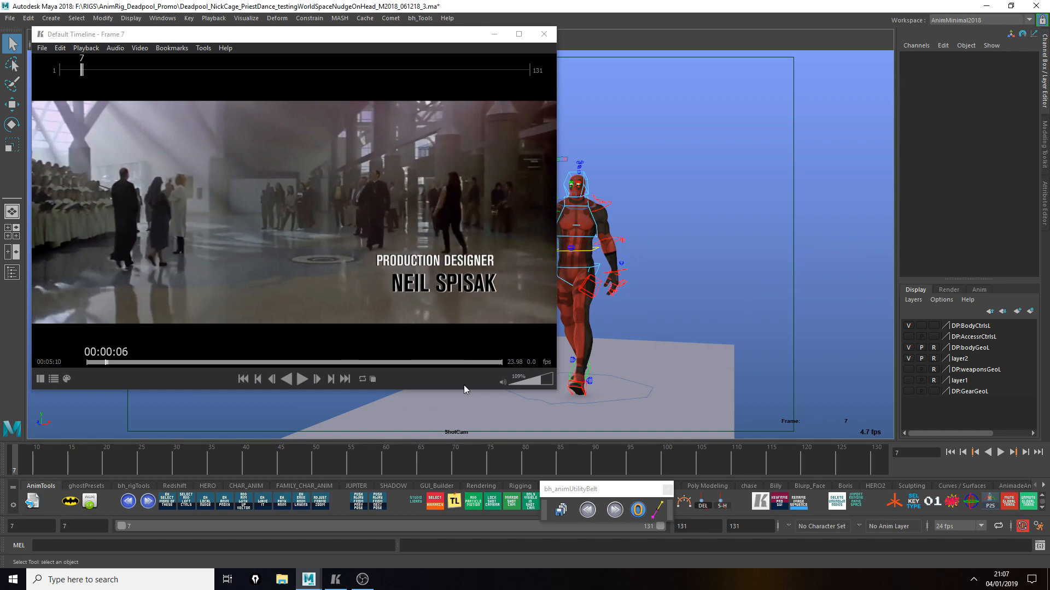
{"action": "left_click_drag", "start_coordinate": [447, 37], "coordinate": [376, 24]}
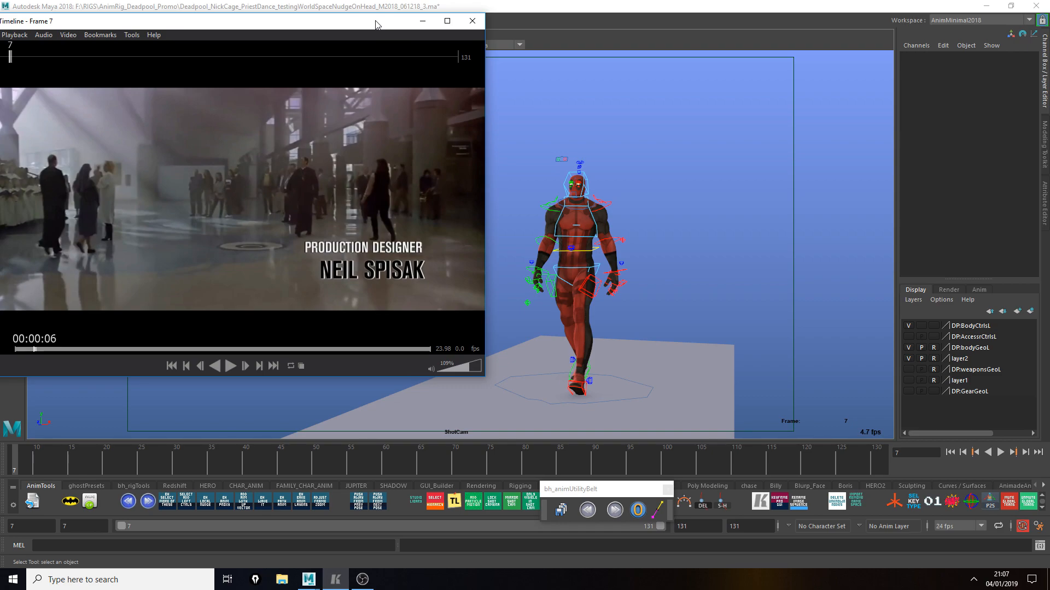
- Scrub and play the shot to check that the reference video follows the timeline
{"action": "left_click", "coordinate": [32, 459]}
{"action": "key", "text": "alt+v"}
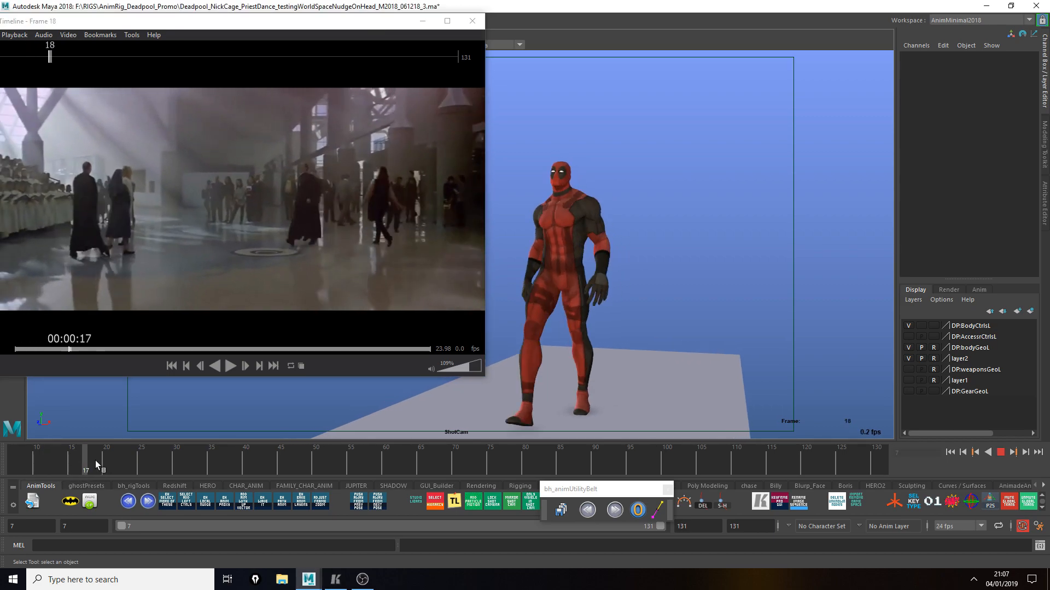
{"action": "left_click_drag", "start_coordinate": [64, 451], "coordinate": [7, 431]}
{"action": "left_click_drag", "start_coordinate": [381, 16], "coordinate": [656, 77]}
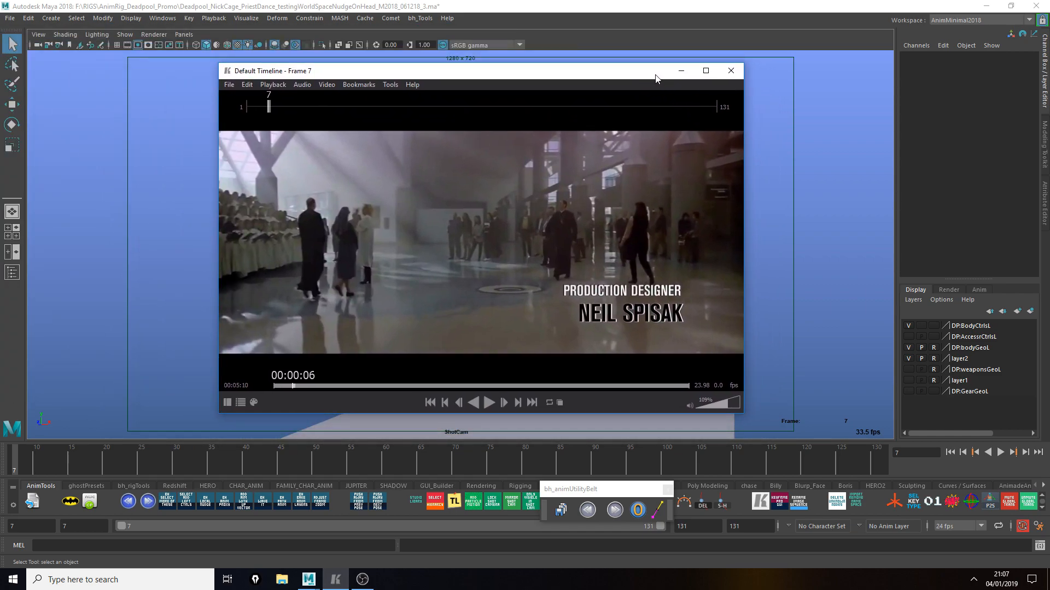
{"action": "left_click", "coordinate": [1000, 452]}
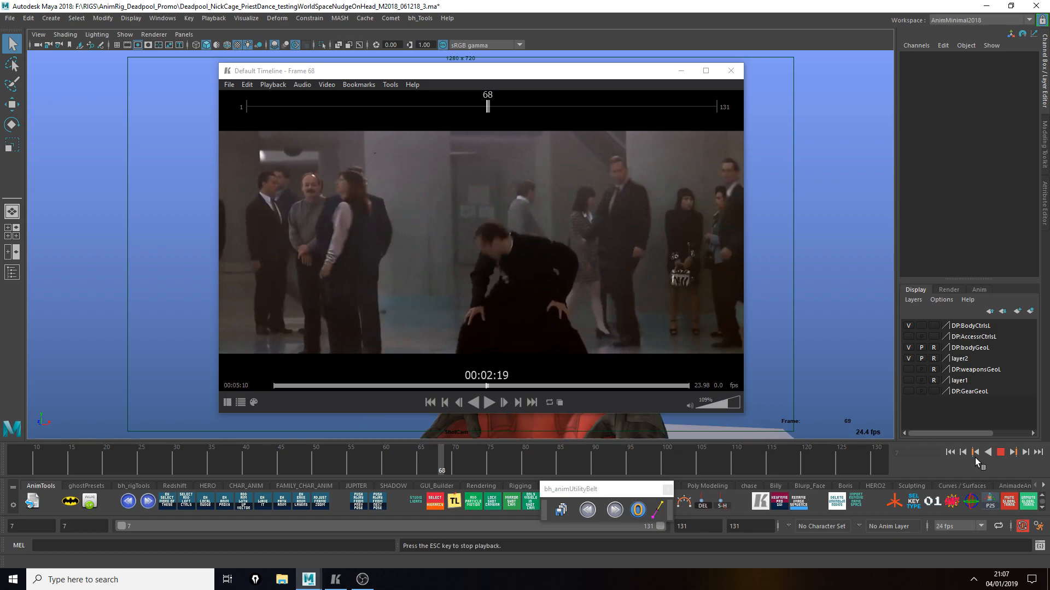
{"action": "left_click_drag", "start_coordinate": [639, 73], "coordinate": [653, 55]}
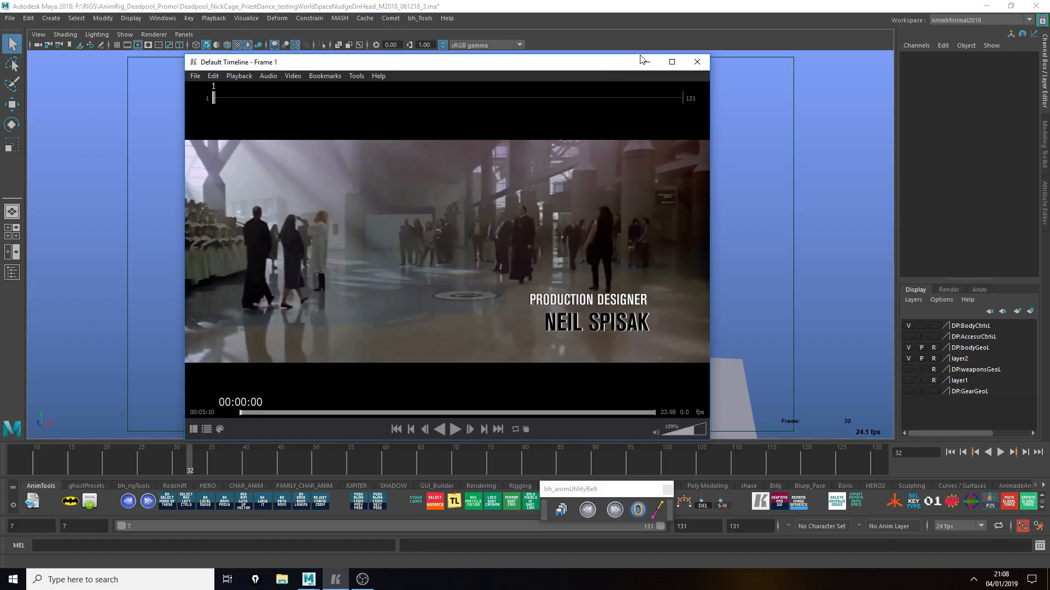
- Scrub to frames 24 and 28, hiding and restoring the reference video to compare it with the character's pose
{"action": "left_click", "coordinate": [90, 469]}
{"action": "left_click_drag", "start_coordinate": [90, 469], "coordinate": [134, 465]}
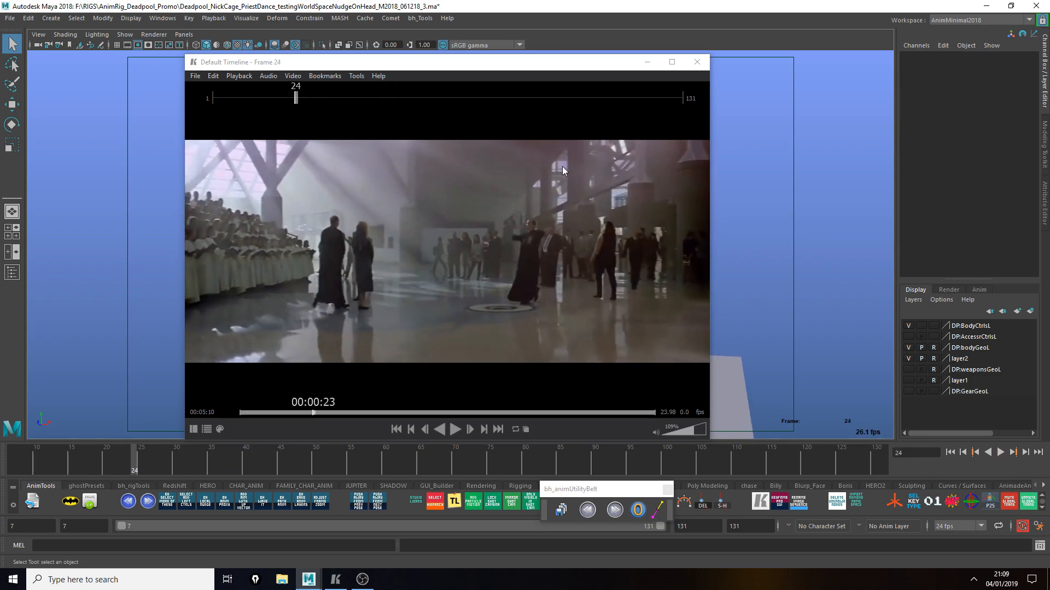
{"action": "left_click", "coordinate": [647, 62]}
{"action": "left_click_drag", "start_coordinate": [115, 463], "coordinate": [161, 458]}
{"action": "left_click", "coordinate": [346, 583]}
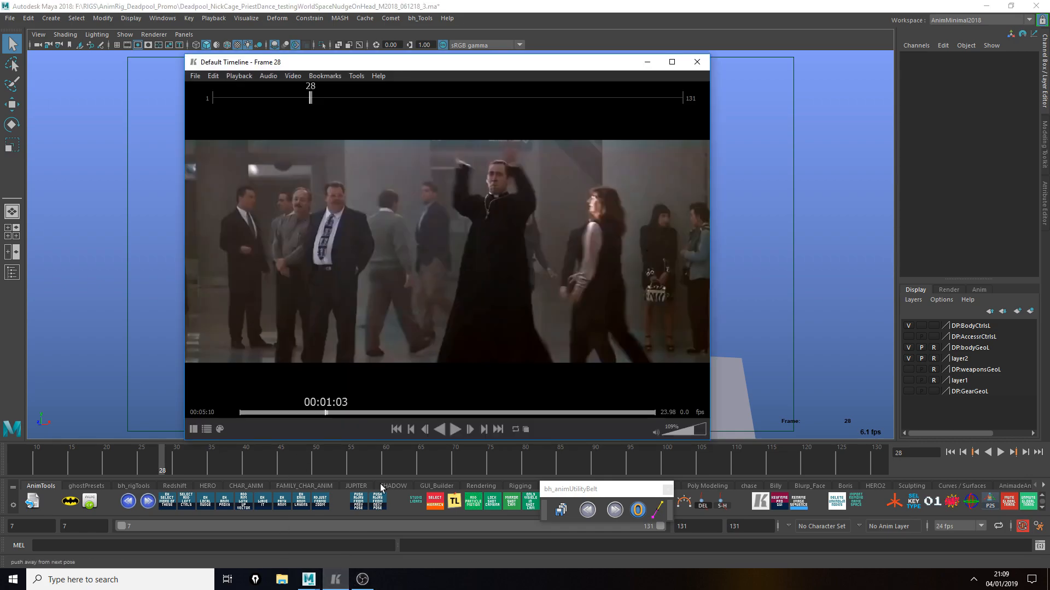
- Move the reference video clear of the character and play the shot side by side with it
{"action": "left_click_drag", "start_coordinate": [567, 68], "coordinate": [290, 57]}
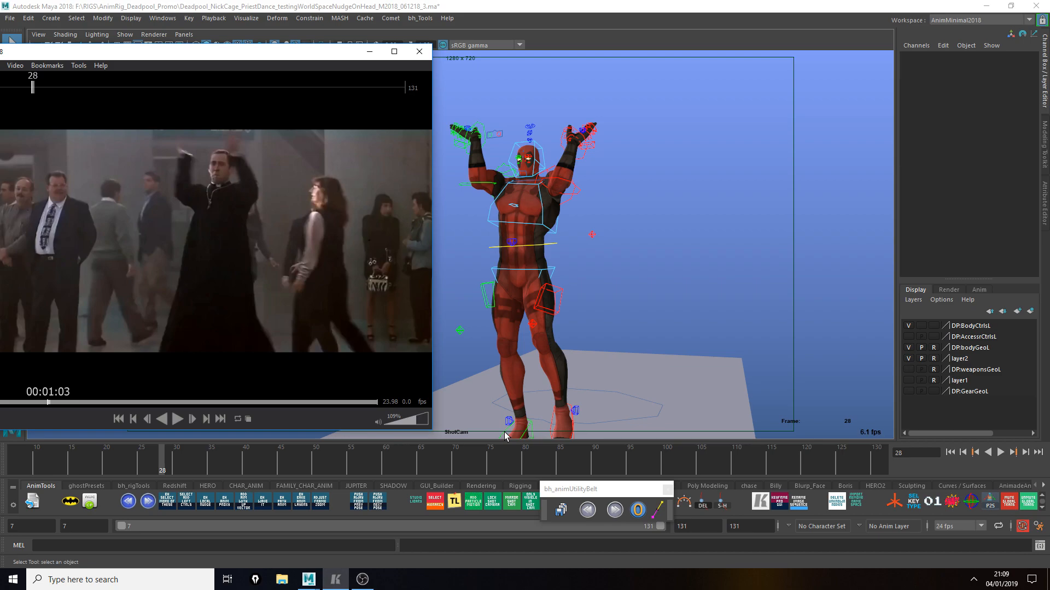
{"action": "key", "text": "alt+v"}
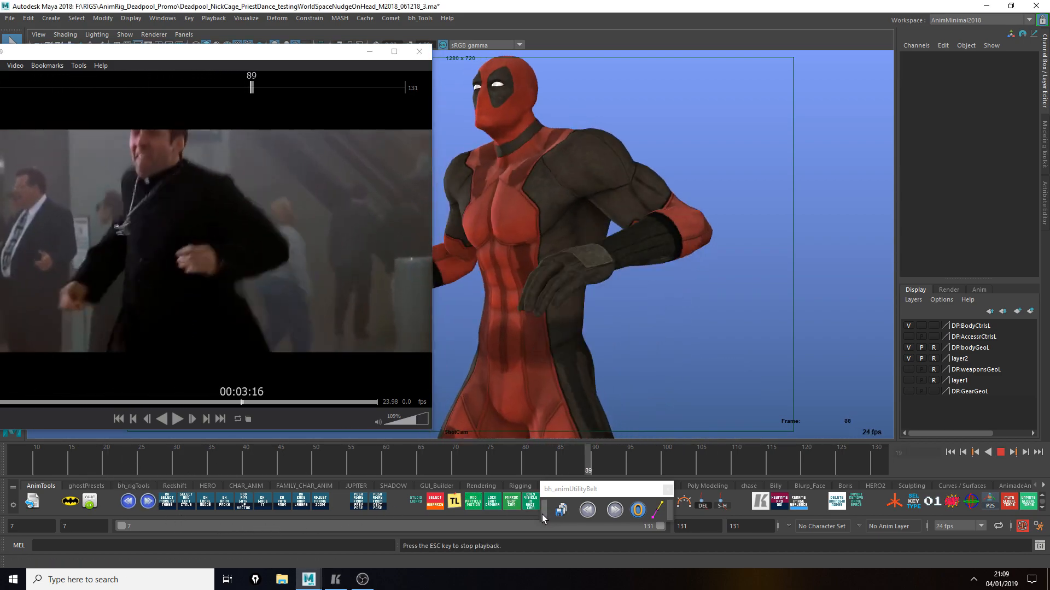
{"action": "key", "text": "Escape"}
{"action": "left_click_drag", "start_coordinate": [337, 52], "coordinate": [283, 45]}
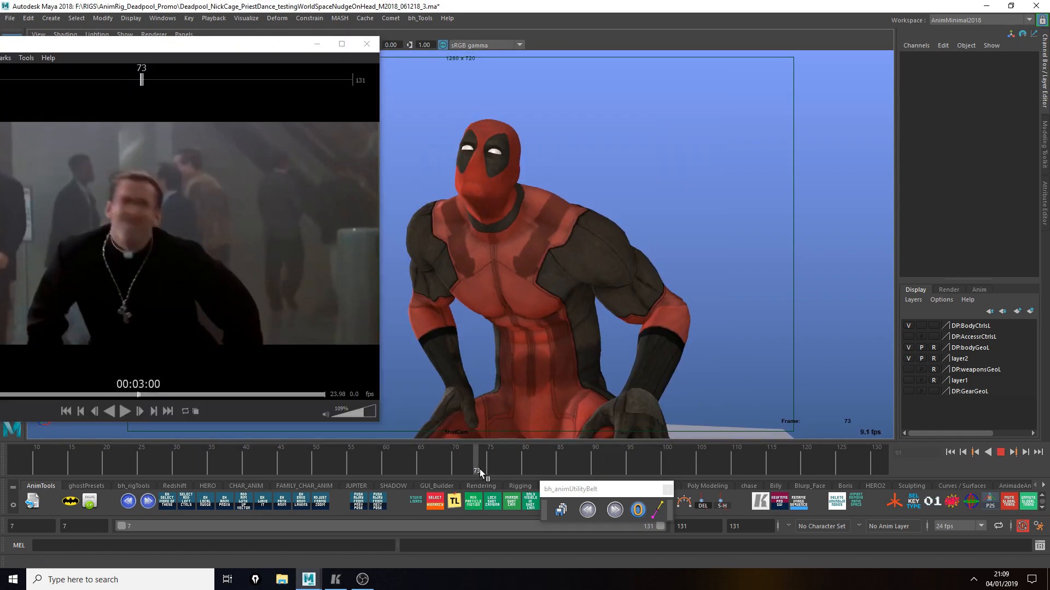
- Scrub to frame 129 and inspect the channels of the head control and the head pinner
{"action": "left_click_drag", "start_coordinate": [480, 469], "coordinate": [864, 437]}
{"action": "left_click", "coordinate": [550, 162]}
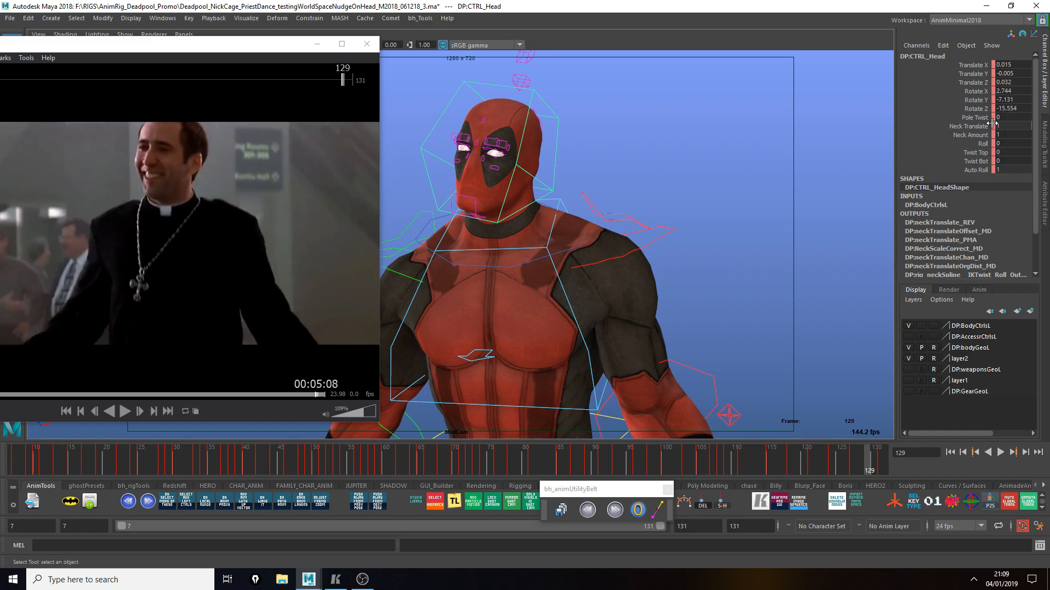
{"action": "left_click", "coordinate": [521, 81]}
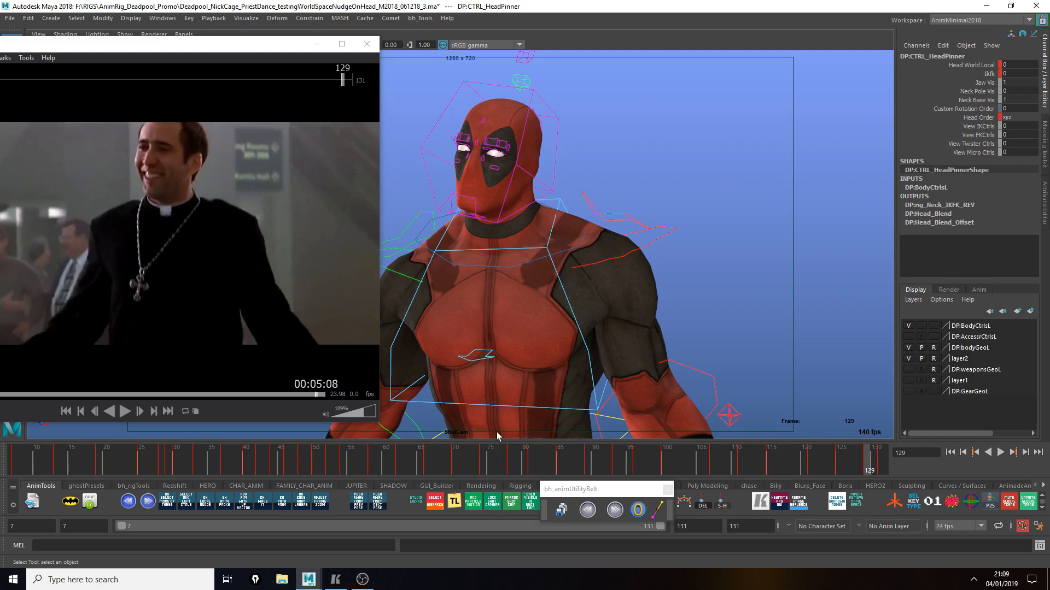
- Try rotating the chest control at frame 100, undo the rotation and deselect the control
{"action": "left_click_drag", "start_coordinate": [452, 462], "coordinate": [662, 473]}
{"action": "left_click", "coordinate": [581, 317]}
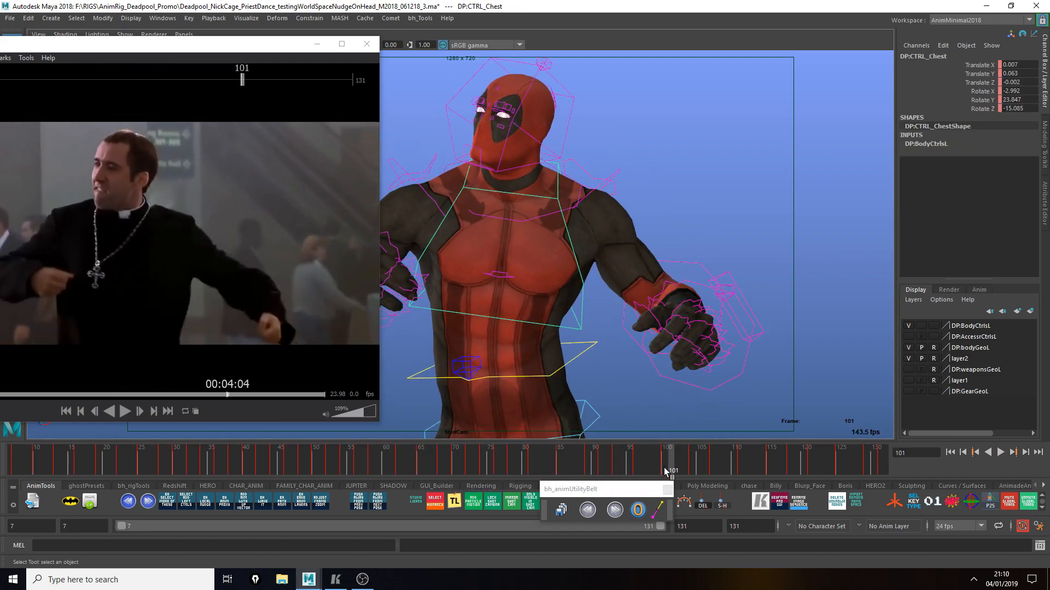
{"action": "left_click", "coordinate": [666, 471]}
{"action": "key", "text": "e"}
{"action": "left_click_drag", "start_coordinate": [560, 330], "coordinate": [488, 296]}
{"action": "key", "text": "ctrl+z"}
{"action": "key", "text": "ctrl+z"}
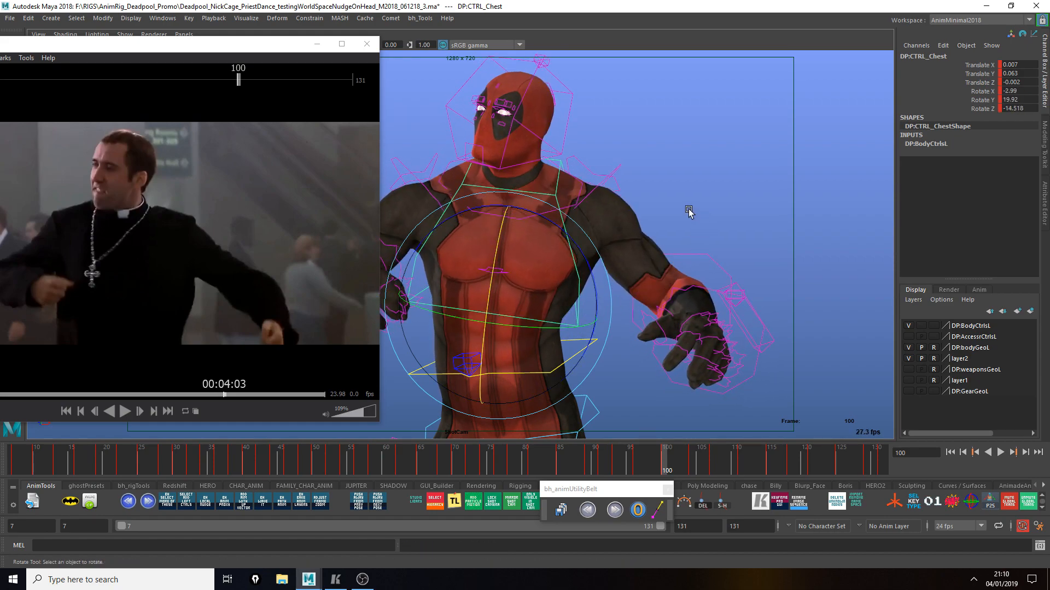
{"action": "left_click", "coordinate": [688, 211]}
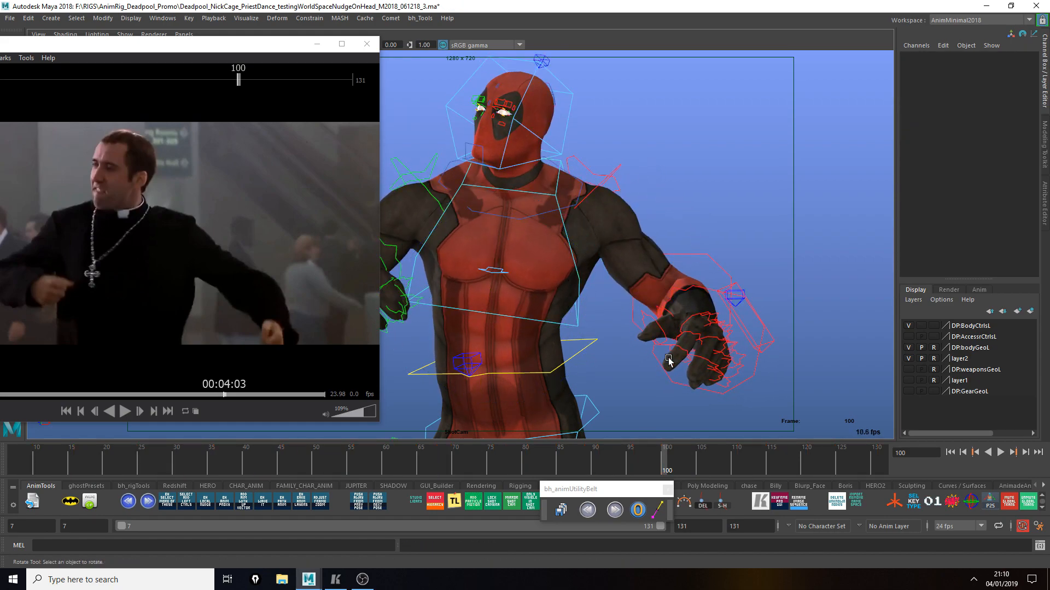
- Scrub and play between the crouch around frames 59 to 64 and frame 109, comparing the poses with the reference
{"action": "left_click_drag", "start_coordinate": [668, 462], "coordinate": [413, 460]}
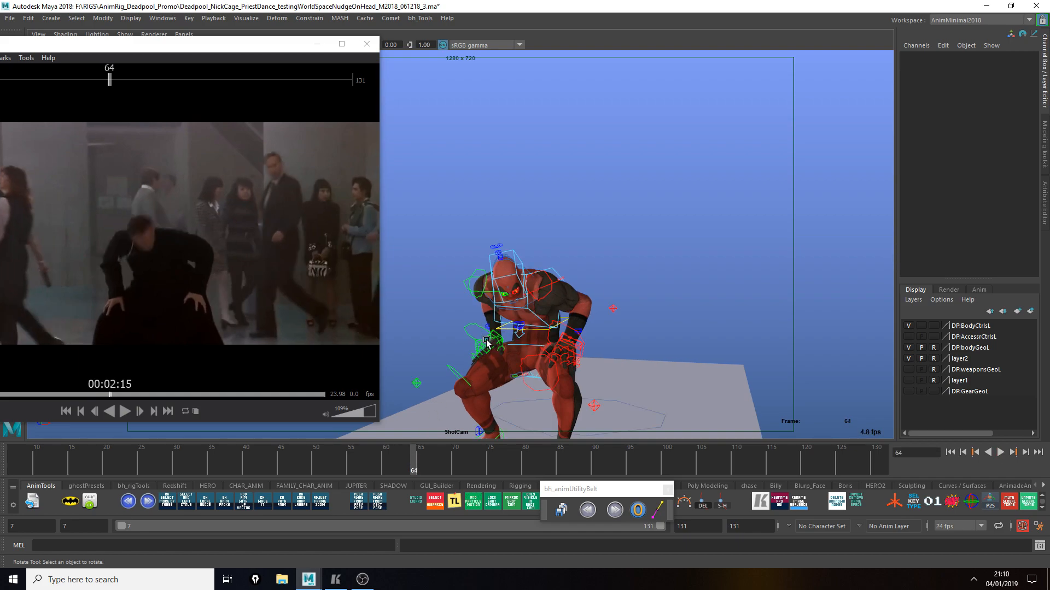
{"action": "left_click_drag", "start_coordinate": [408, 459], "coordinate": [532, 462]}
{"action": "key", "text": "alt+v"}
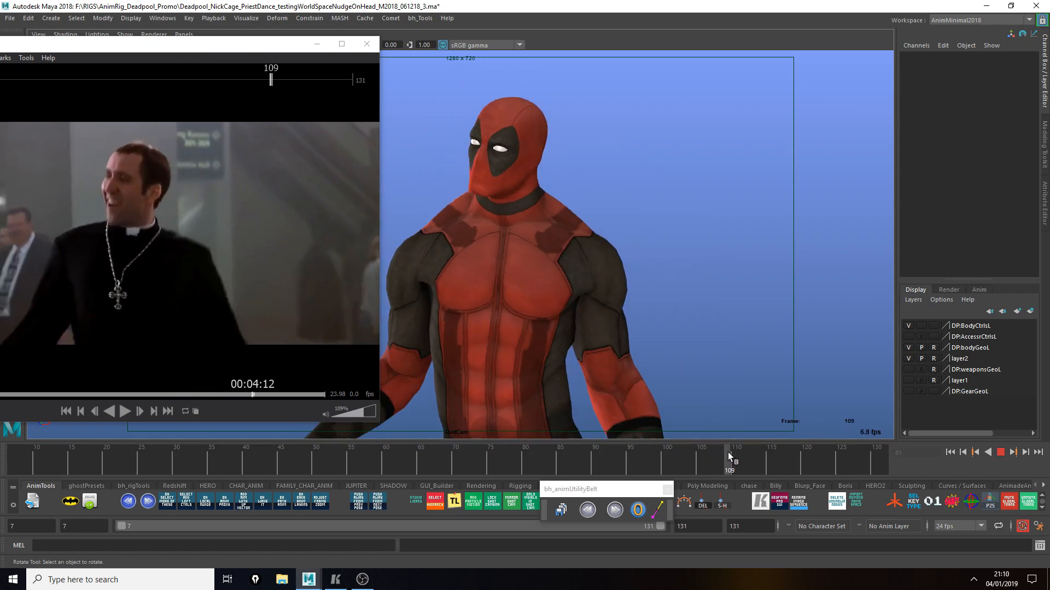
{"action": "left_click_drag", "start_coordinate": [829, 447], "coordinate": [382, 477]}
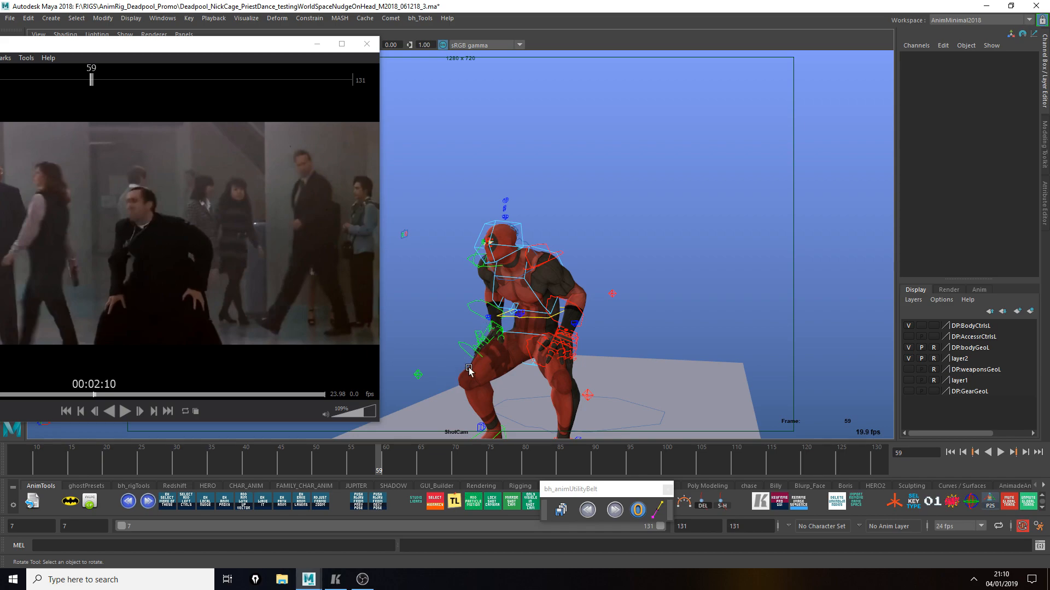
{"action": "key", "text": "alt+v"}
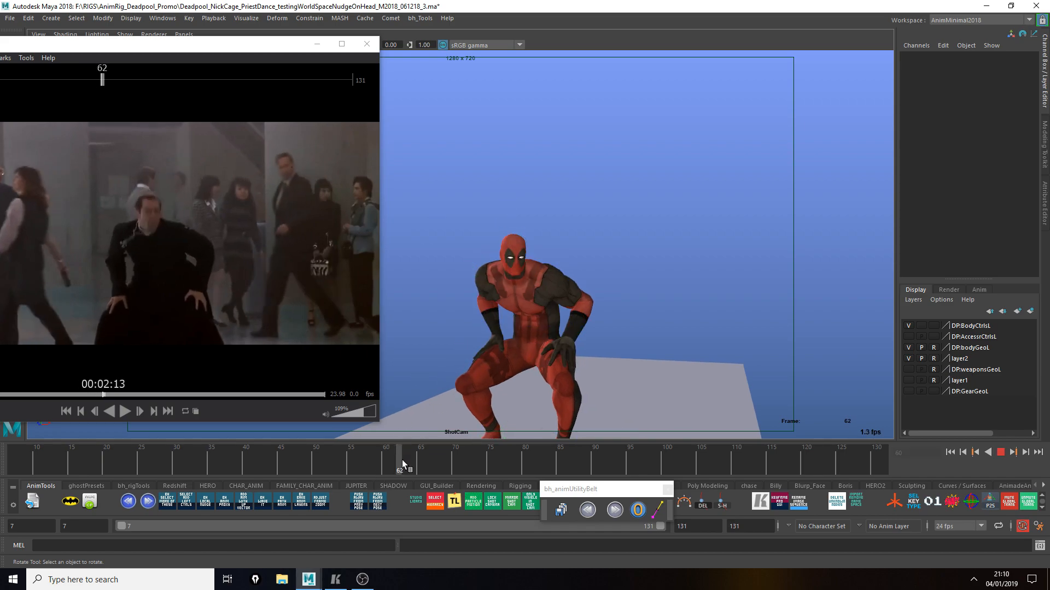
{"action": "mouse_move", "coordinate": [432, 470]}
{"action": "left_mouse_down"}
{"action": "mouse_move", "coordinate": [505, 467]}
{"action": "mouse_move", "coordinate": [355, 467]}
{"action": "mouse_move", "coordinate": [818, 457]}
{"action": "mouse_move", "coordinate": [696, 451]}
{"action": "mouse_move", "coordinate": [287, 468]}
{"action": "mouse_move", "coordinate": [438, 450]}
{"action": "left_mouse_up"}
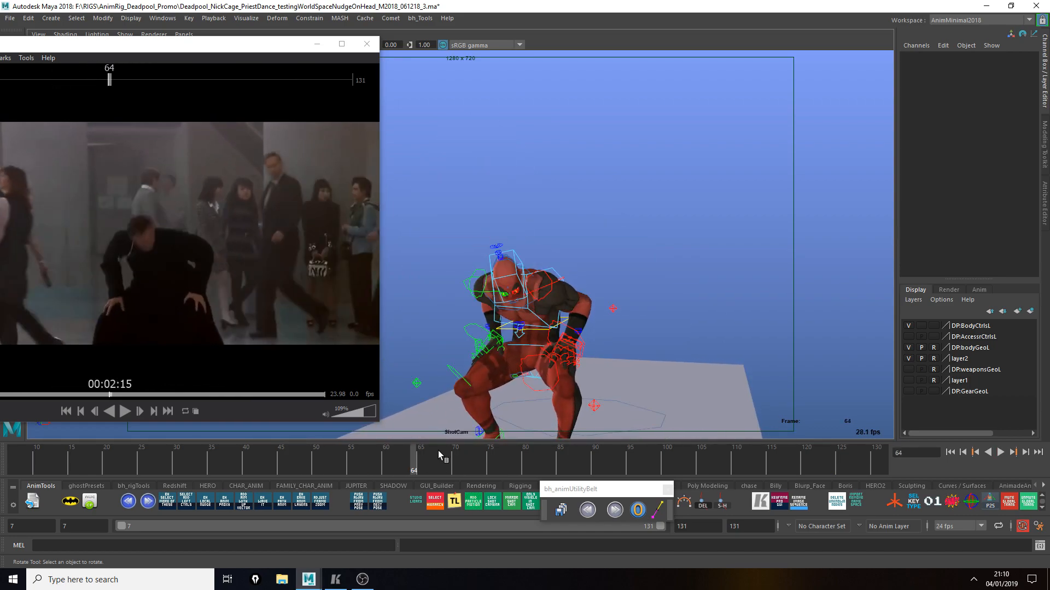
- At frame 105, rotate the left FK wrist control to about -58, -13.5 and 16.7 degrees in X, Y and Z
{"action": "left_click_drag", "start_coordinate": [399, 461], "coordinate": [699, 466]}
{"action": "left_click", "coordinate": [695, 407]}
{"action": "left_click_drag", "start_coordinate": [587, 430], "coordinate": [724, 422]}
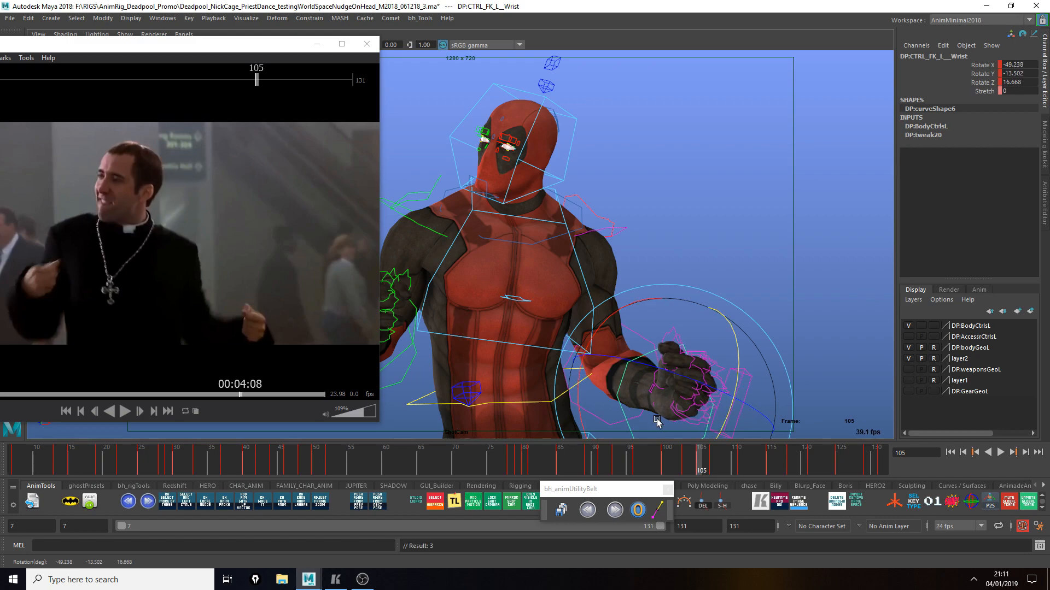
{"action": "left_click_drag", "start_coordinate": [578, 421], "coordinate": [569, 410]}
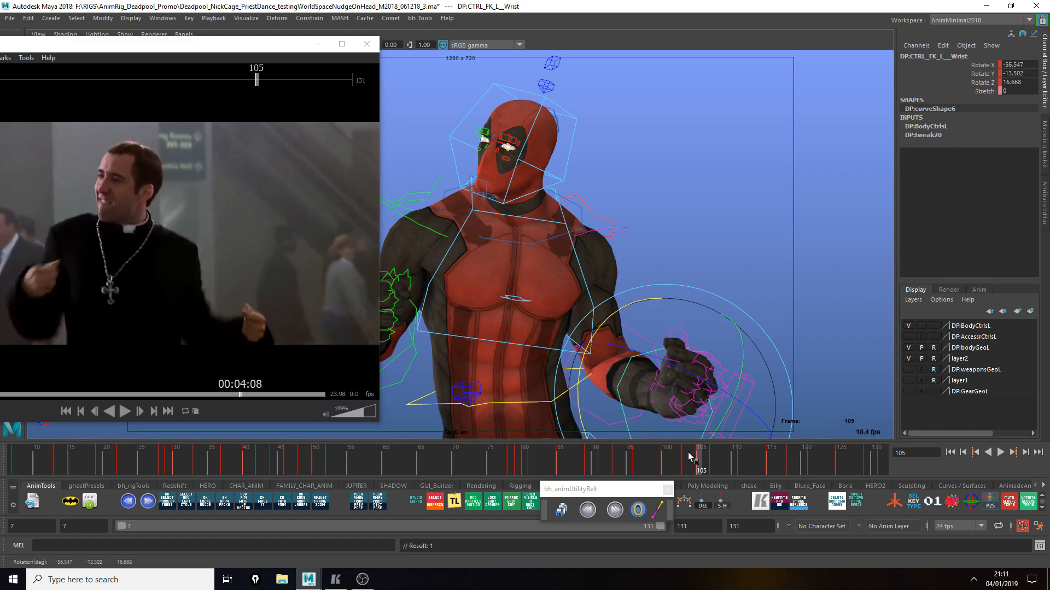
{"action": "mouse_move", "coordinate": [702, 469]}
{"action": "left_mouse_down"}
{"action": "mouse_move", "coordinate": [714, 466]}
{"action": "mouse_move", "coordinate": [701, 461]}
{"action": "left_mouse_up"}
{"action": "left_click", "coordinate": [589, 503]}
{"action": "left_click_drag", "start_coordinate": [589, 428], "coordinate": [582, 422]}
- Play back the adjusted wrist motion and save the scene as the incremental version ending in 061218_4.ma
{"action": "key", "text": "alt+v"}
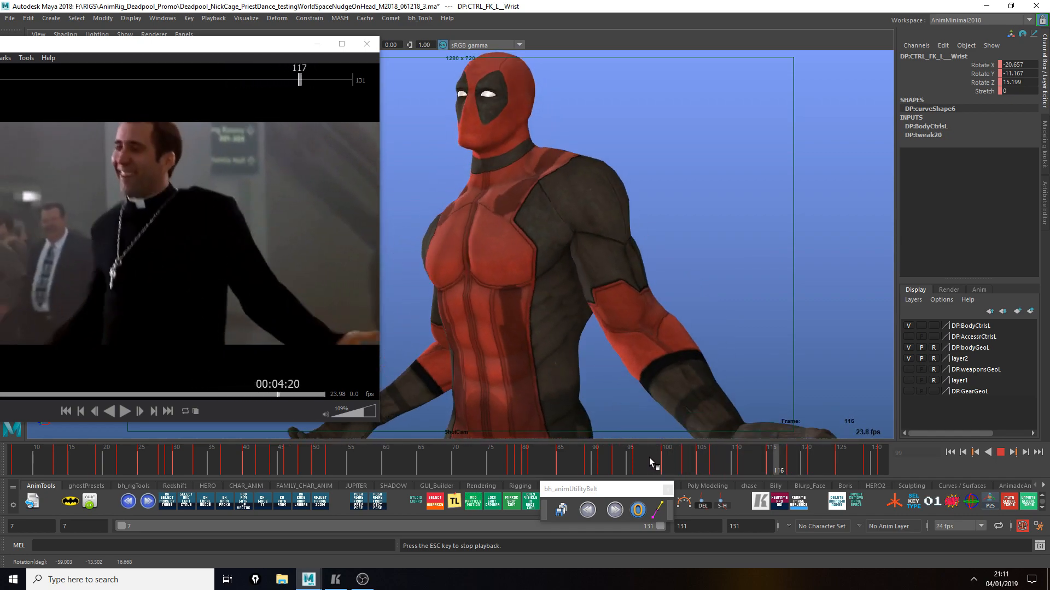
{"action": "key", "text": "Escape"}
{"action": "key", "text": "ctrl+alt+s"}
- At frame 38, move the body control to about 0.6, -2.11 and 11.95 in Translate X, Y and Z
{"action": "left_click", "coordinate": [643, 461]}
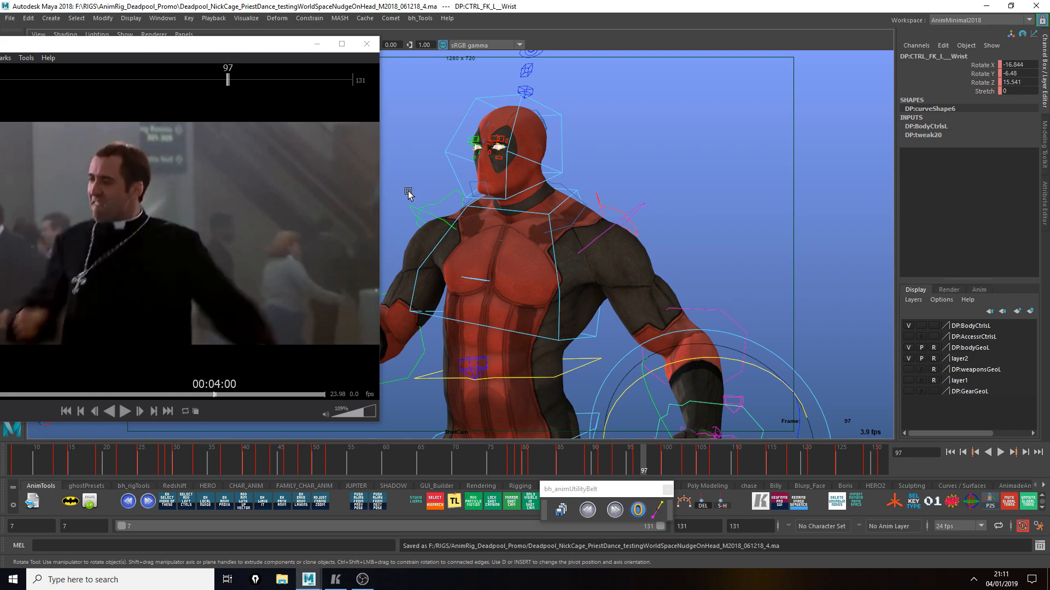
{"action": "left_click", "coordinate": [603, 468]}
{"action": "left_click_drag", "start_coordinate": [465, 471], "coordinate": [232, 468]}
{"action": "left_click", "coordinate": [528, 288]}
{"action": "key", "text": "w"}
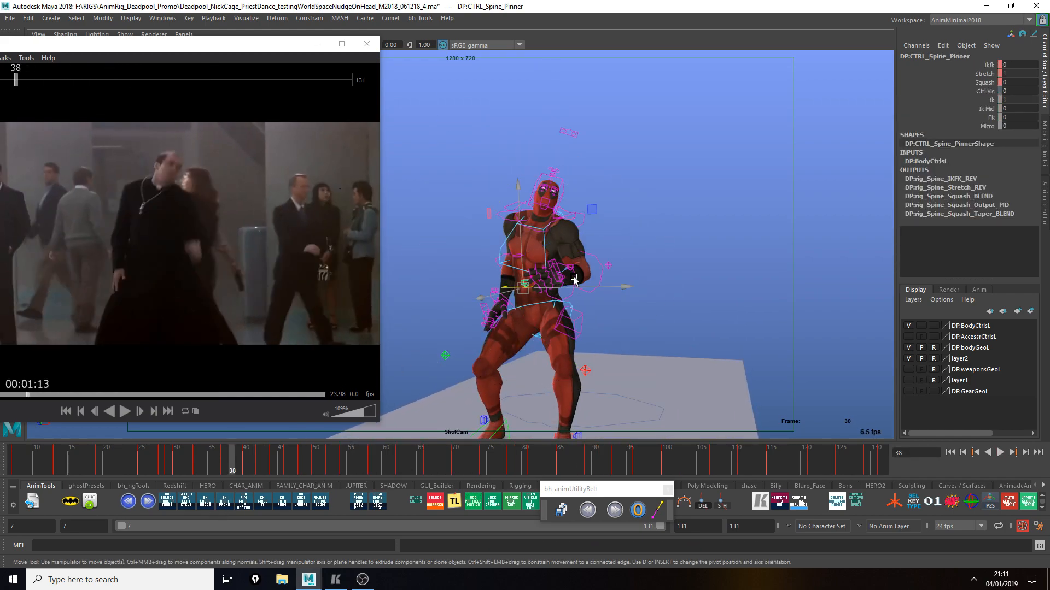
{"action": "left_click", "coordinate": [695, 298]}
{"action": "left_click", "coordinate": [565, 296]}
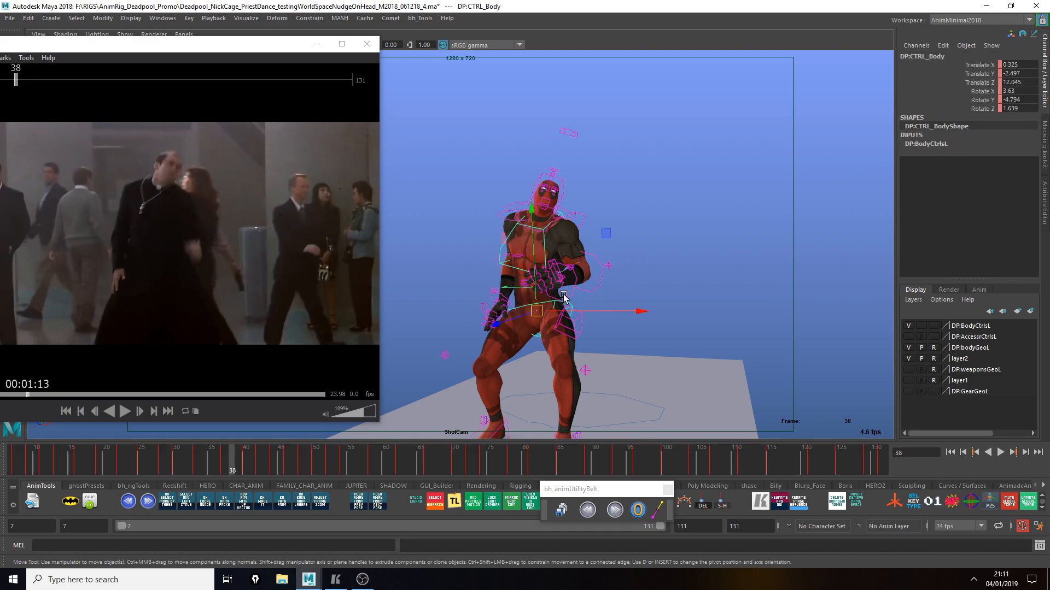
{"action": "left_click_drag", "start_coordinate": [552, 309], "coordinate": [599, 359]}
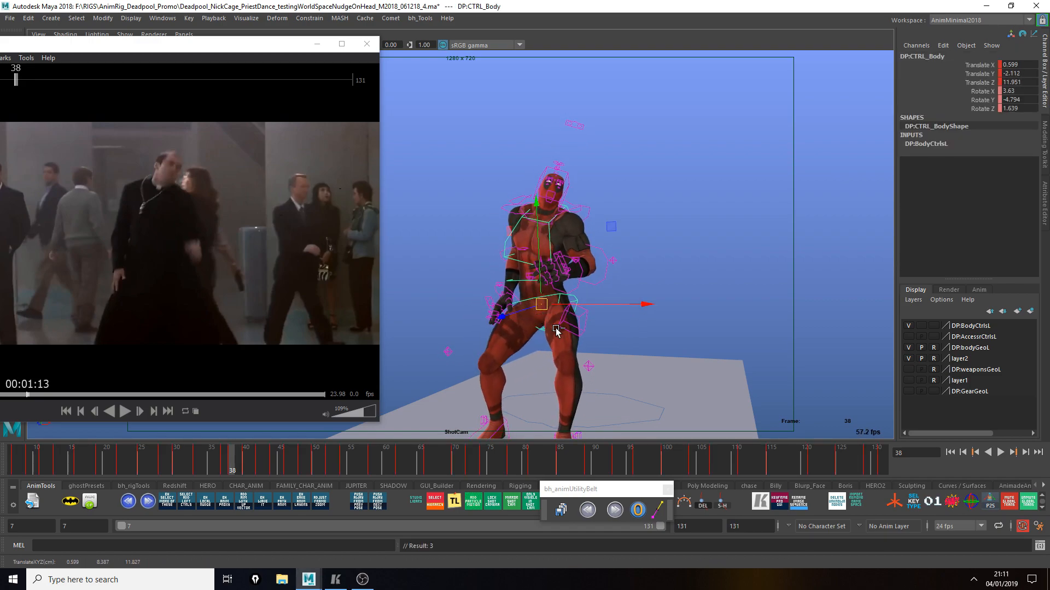
- Undo the last body control move and scrub through the shot back to frame 19
{"action": "key", "text": "ctrl+z"}
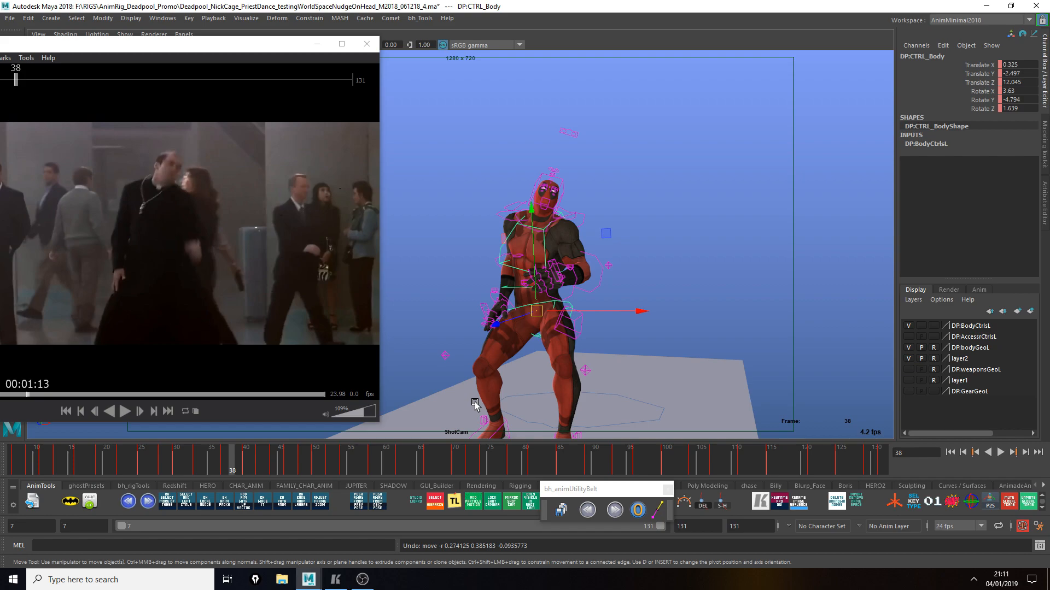
{"action": "left_click_drag", "start_coordinate": [221, 465], "coordinate": [799, 457]}
{"action": "left_click_drag", "start_coordinate": [654, 450], "coordinate": [99, 470]}
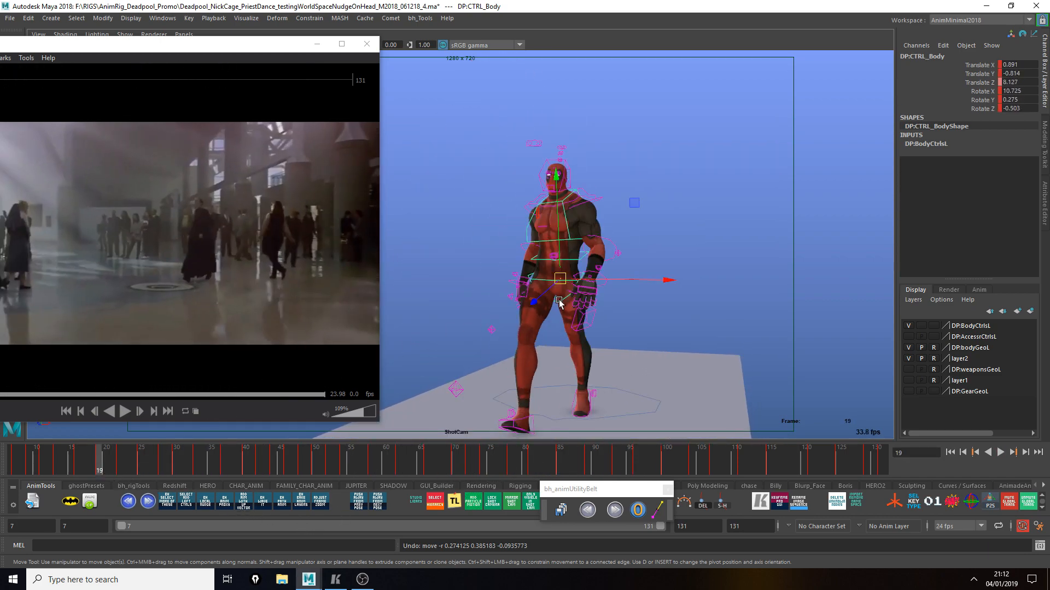
- Select the hips control, rotate it slightly at frames 33 and 40, and play back the adjusted motion
{"action": "key", "text": "Down"}
{"action": "key", "text": "alt+v"}
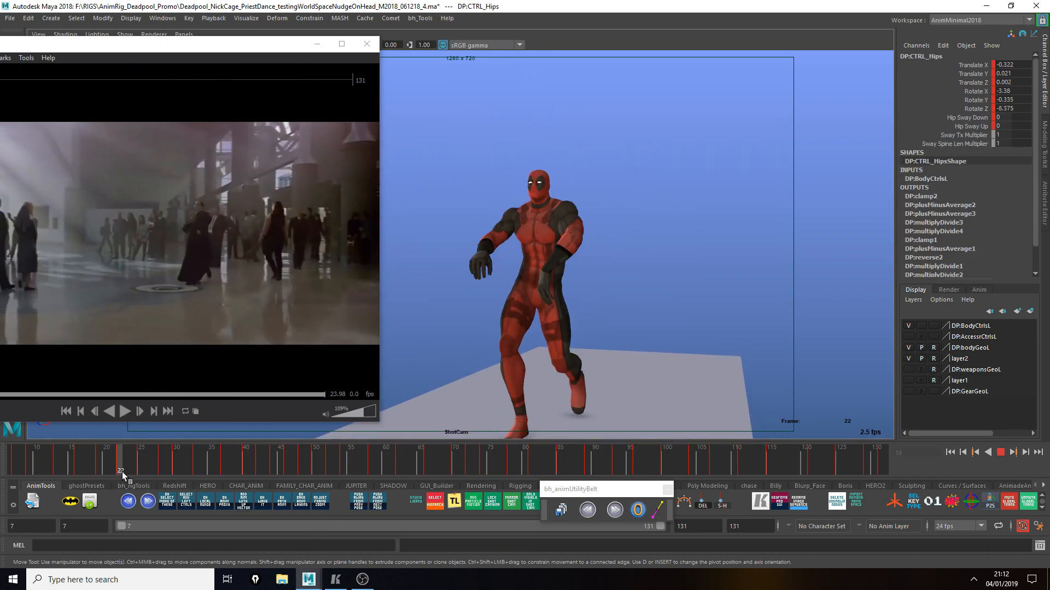
{"action": "left_click_drag", "start_coordinate": [126, 471], "coordinate": [117, 467]}
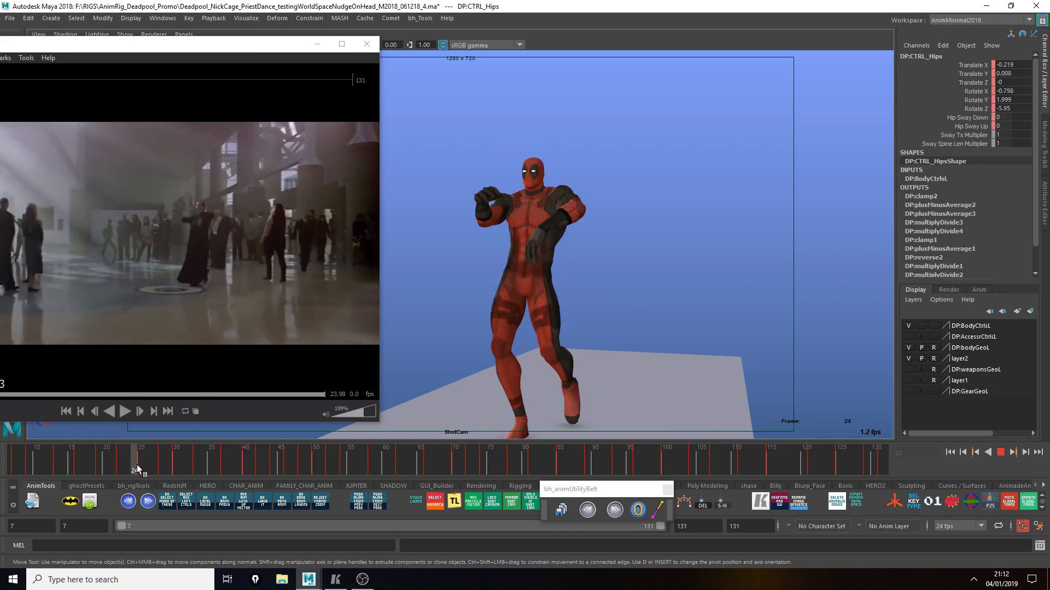
{"action": "mouse_move", "coordinate": [147, 467]}
{"action": "left_mouse_down"}
{"action": "mouse_move", "coordinate": [103, 468]}
{"action": "mouse_move", "coordinate": [222, 464]}
{"action": "mouse_move", "coordinate": [202, 465]}
{"action": "left_mouse_up"}
{"action": "left_click", "coordinate": [182, 467]}
{"action": "left_click_drag", "start_coordinate": [185, 465], "coordinate": [193, 467]}
{"action": "key", "text": "e"}
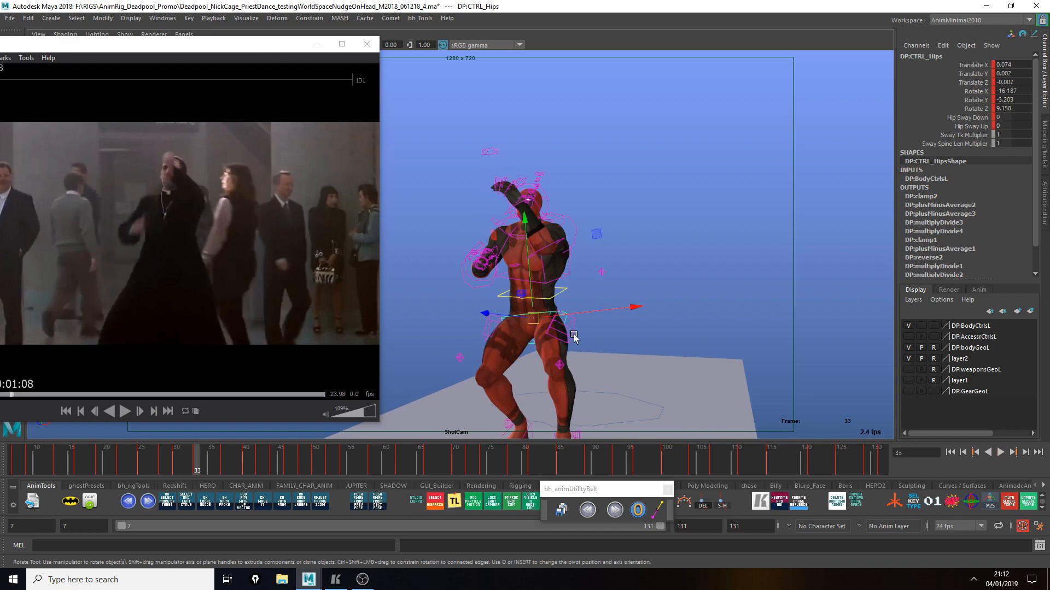
{"action": "left_click_drag", "start_coordinate": [632, 352], "coordinate": [624, 356]}
{"action": "left_click_drag", "start_coordinate": [198, 462], "coordinate": [246, 456]}
{"action": "left_click_drag", "start_coordinate": [598, 389], "coordinate": [593, 391]}
{"action": "key", "text": "alt+v"}
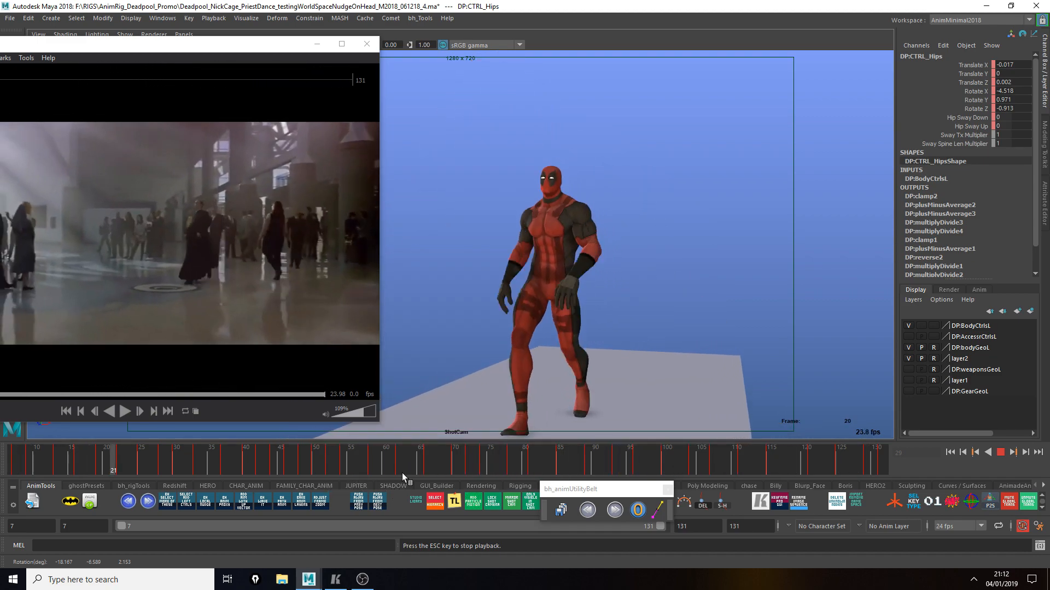
- Stop playback, close the reference video, and save the scene as the incremental version ending in 061218_5.ma
{"action": "key", "text": "Escape"}
{"action": "left_click", "coordinate": [366, 44]}
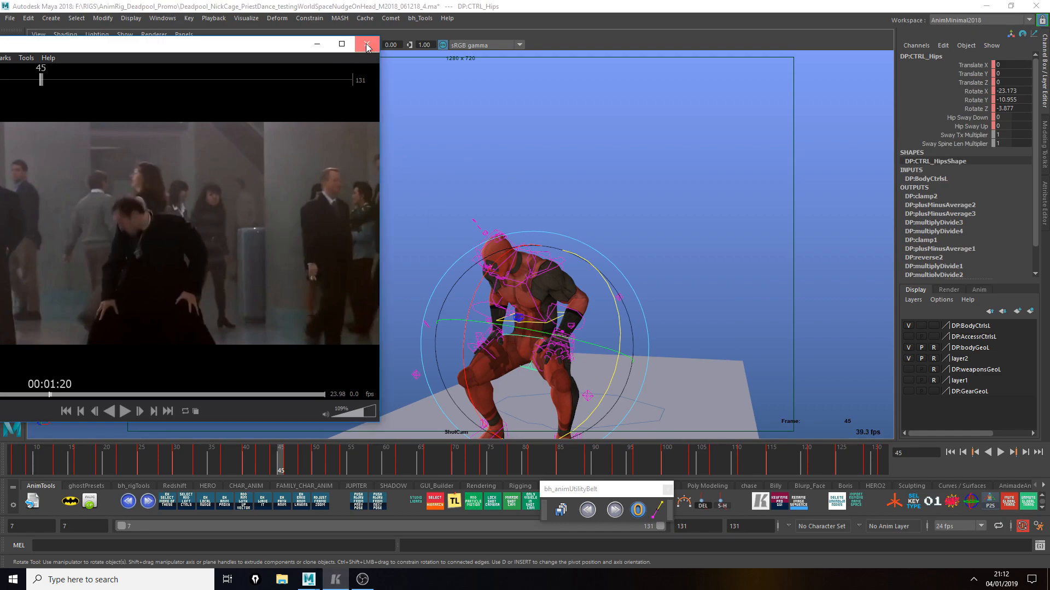
{"action": "left_click", "coordinate": [561, 510]}
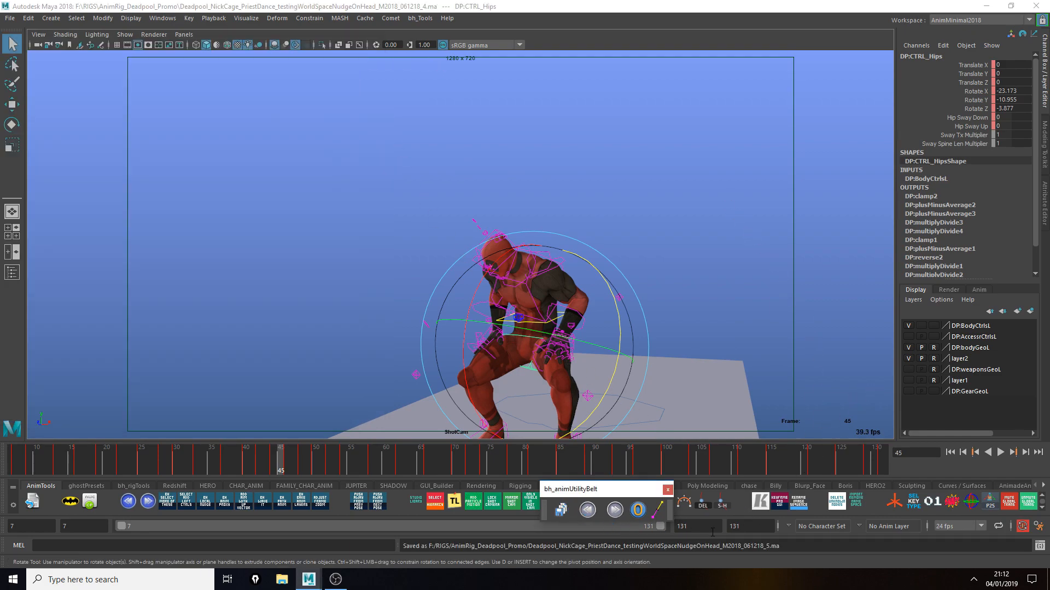
- Show the DP:weaponsGeoL layer and play the shot with the weapons, stopping at frame 28
{"action": "left_click", "coordinate": [908, 369]}
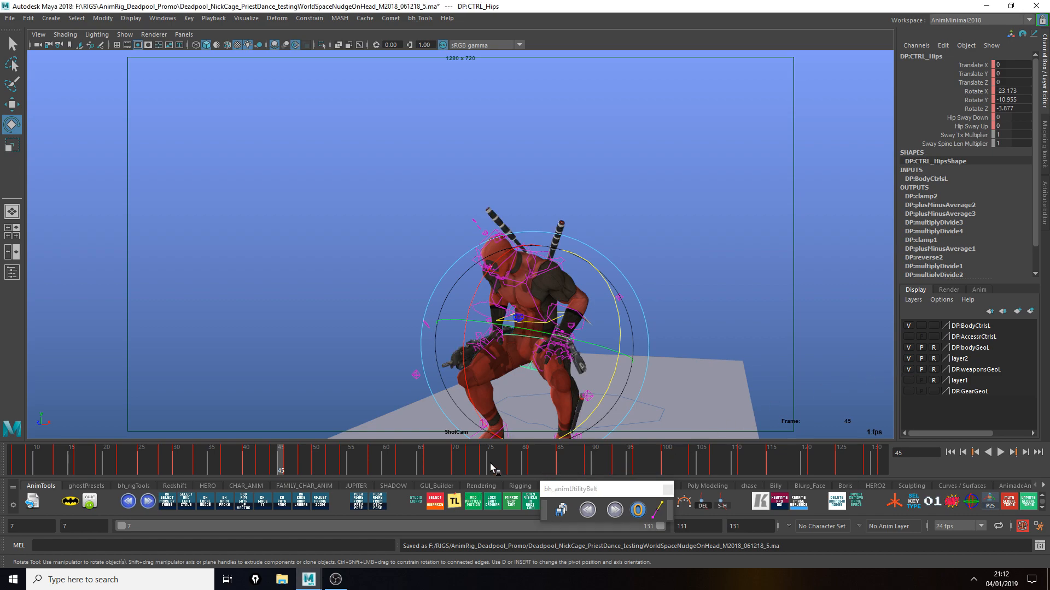
{"action": "key", "text": "alt+v"}
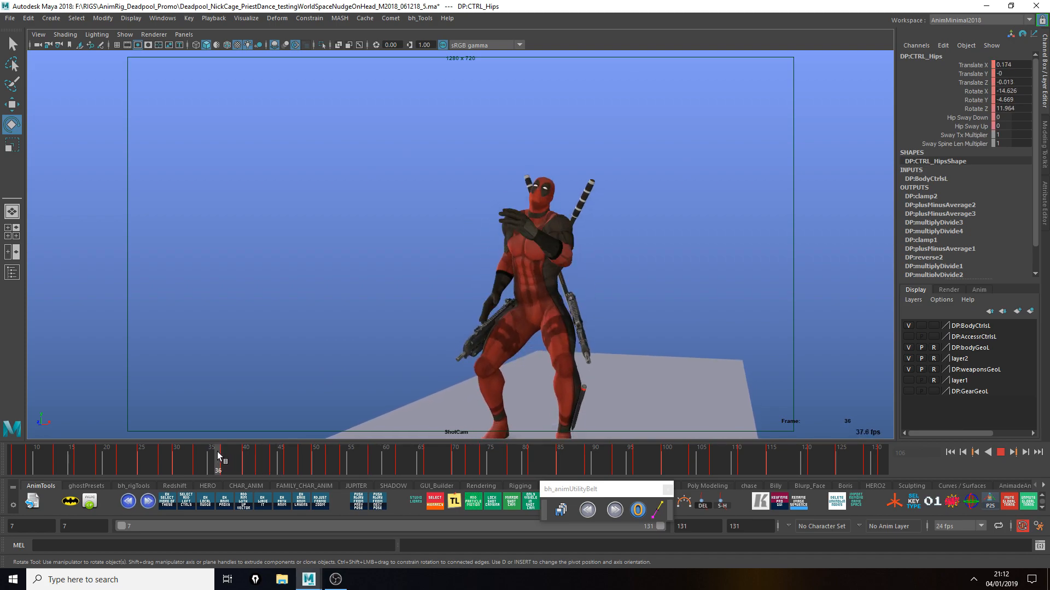
{"action": "left_click", "coordinate": [158, 454]}
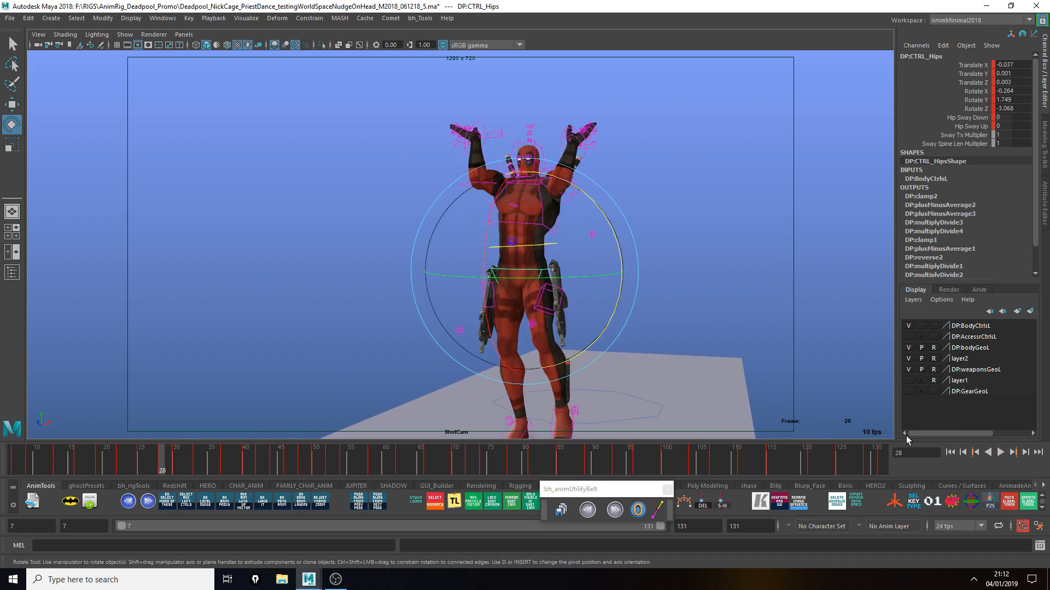
- Show the DP:AccessrCtrlsL and DP:GearGeoL layers and clear the selection
{"action": "left_click", "coordinate": [908, 337]}
{"action": "left_click", "coordinate": [909, 335]}
{"action": "left_click", "coordinate": [909, 336]}
{"action": "left_click", "coordinate": [909, 391]}
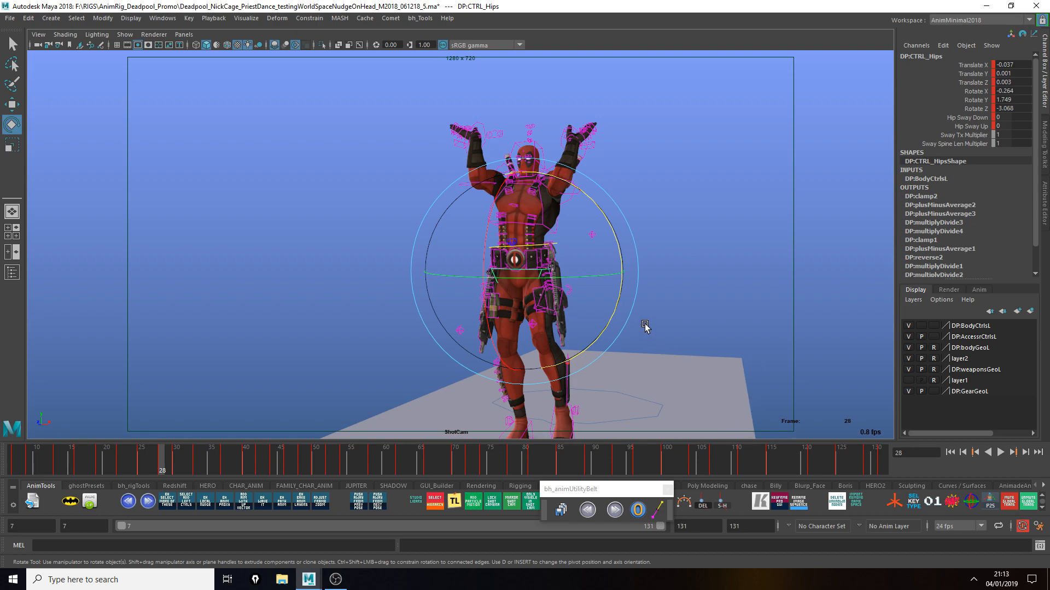
{"action": "left_click", "coordinate": [732, 271]}
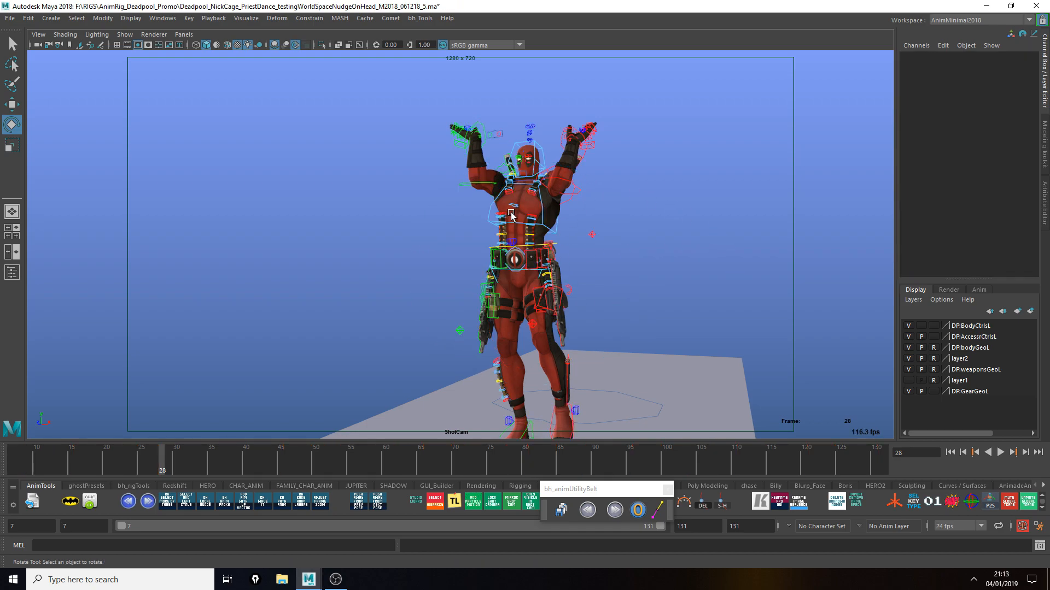
- Hide the DP:GearGeoL, DP:bodyGeoL and DP:weaponsGeoL layers to isolate the rig controls
{"action": "left_click", "coordinate": [908, 390]}
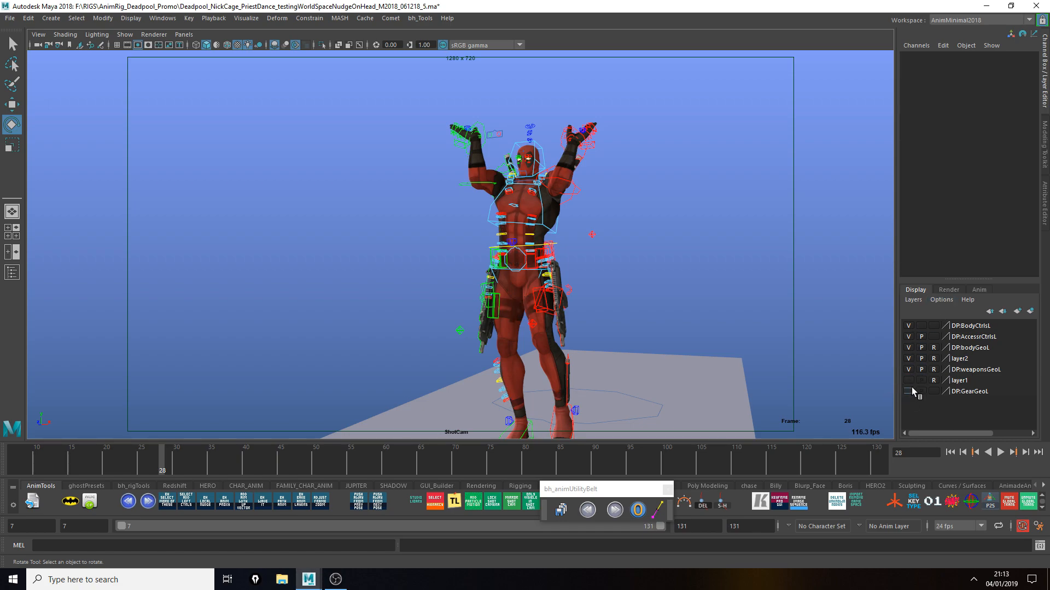
{"action": "left_click", "coordinate": [908, 348]}
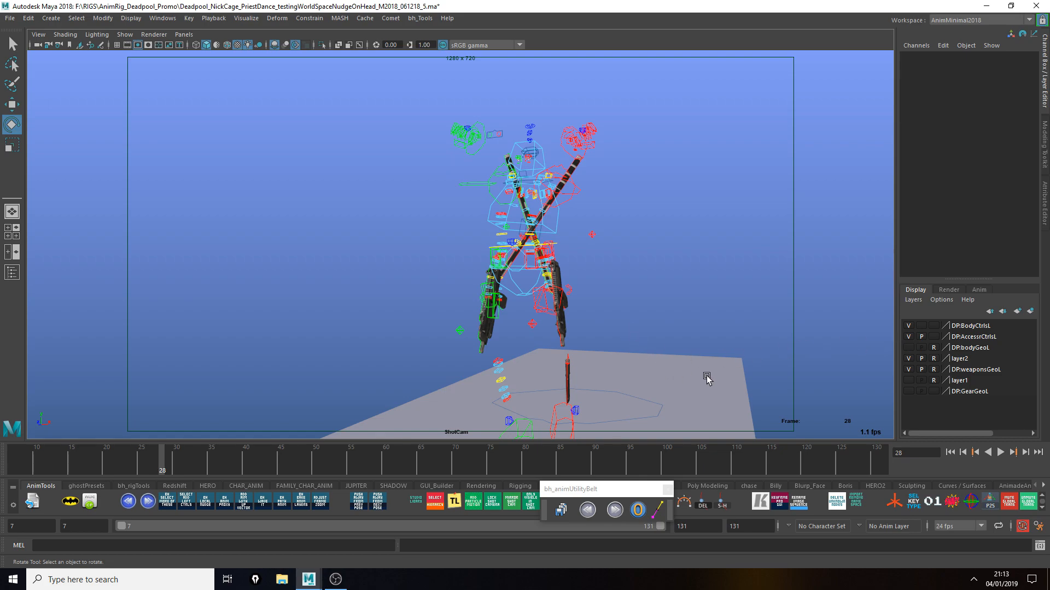
{"action": "left_click", "coordinate": [909, 369]}
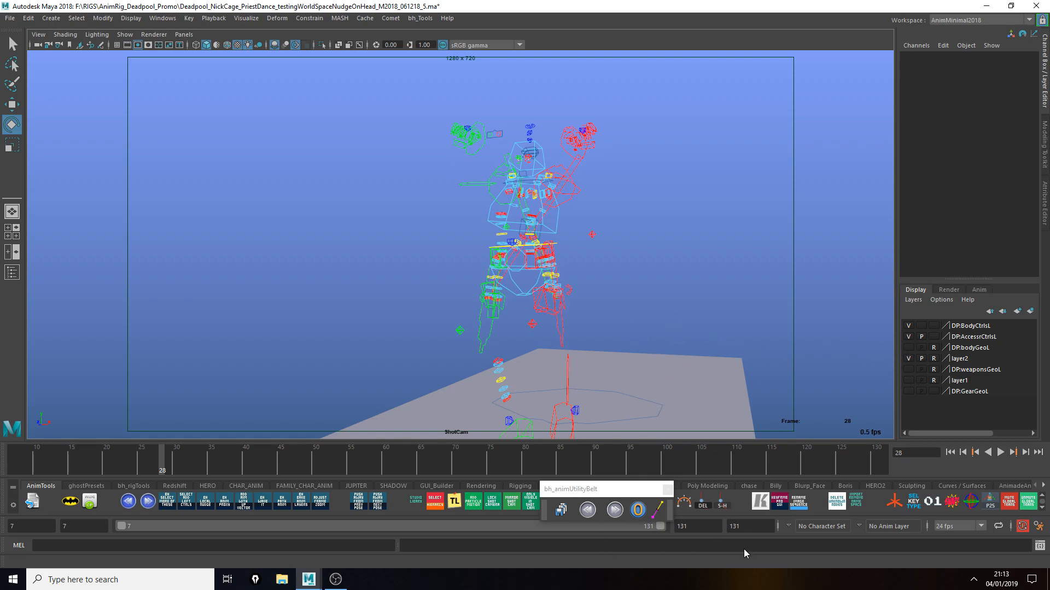
{"action": "left_click", "coordinate": [504, 248]}
{"action": "left_click", "coordinate": [704, 339]}
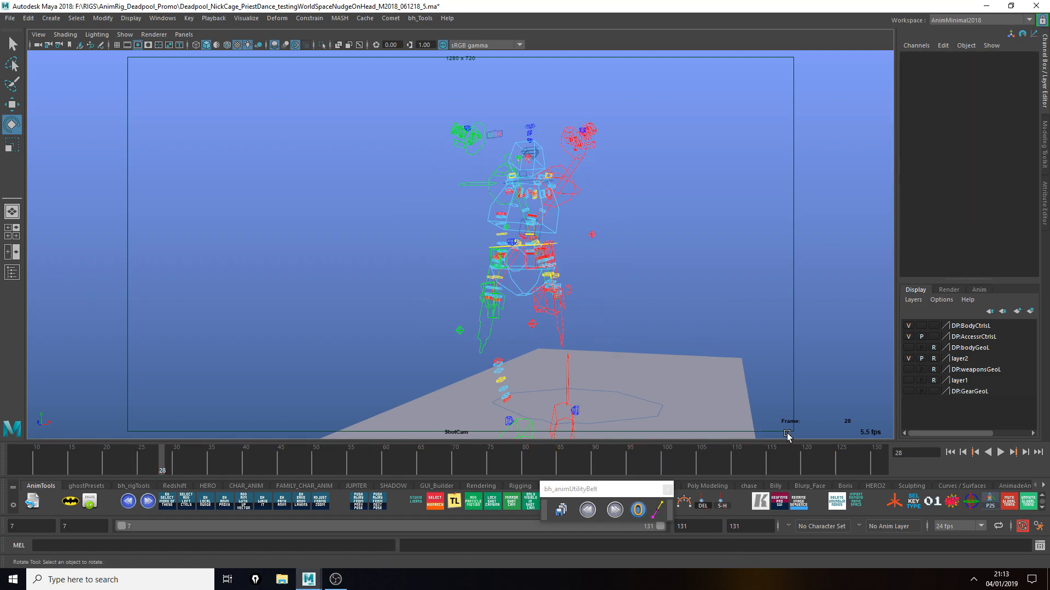
- Toggle the weapons geometry, layer2 and accessory control layers to compare the rig displays, leaving DP:AccessrCtrlsL hidden
{"action": "left_click", "coordinate": [905, 369]}
{"action": "left_click", "coordinate": [908, 370]}
{"action": "left_click", "coordinate": [909, 359]}
{"action": "left_click", "coordinate": [908, 358]}
{"action": "left_click", "coordinate": [910, 337]}
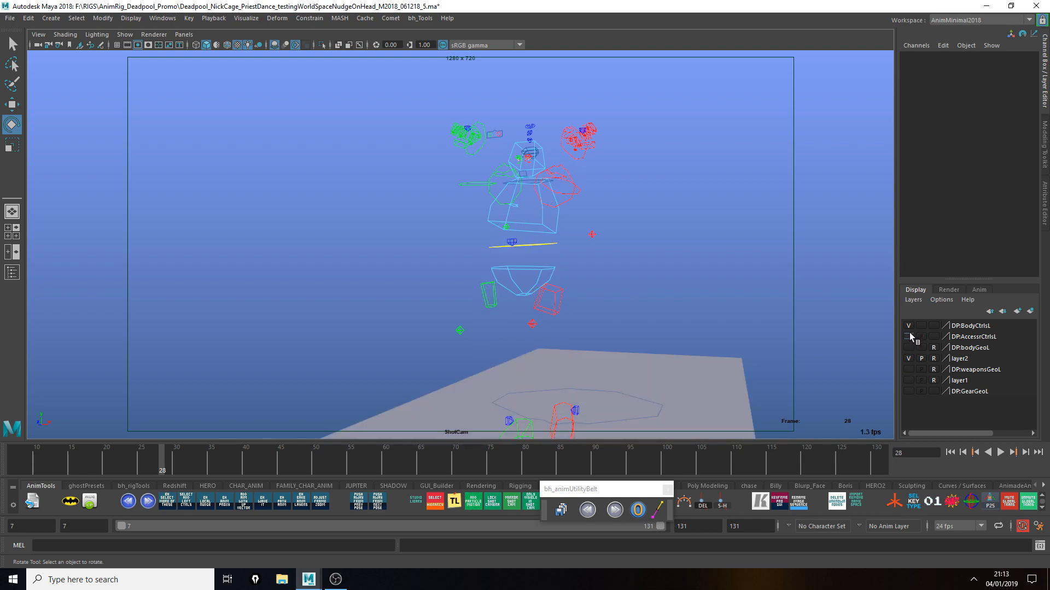
{"action": "left_click", "coordinate": [909, 337]}
{"action": "left_click", "coordinate": [908, 338]}
{"action": "left_click", "coordinate": [910, 337]}
{"action": "left_click", "coordinate": [910, 337]}
{"action": "left_click", "coordinate": [909, 337]}
{"action": "left_click", "coordinate": [909, 337]}
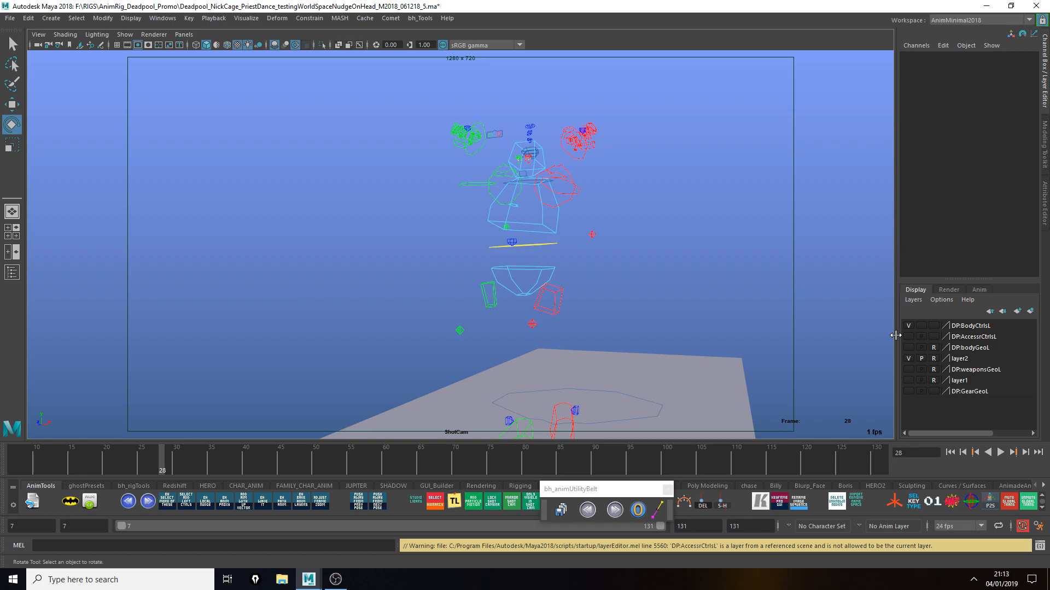
- Show the DP:bodyGeoL, DP:AccessrCtrlsL and DP:GearGeoL layers again, playing the shot to frame 94
{"action": "left_click", "coordinate": [909, 371]}
{"action": "left_click", "coordinate": [909, 369]}
{"action": "left_click", "coordinate": [909, 381]}
{"action": "left_click", "coordinate": [909, 380]}
{"action": "left_click", "coordinate": [909, 347]}
{"action": "key", "text": "alt+v"}
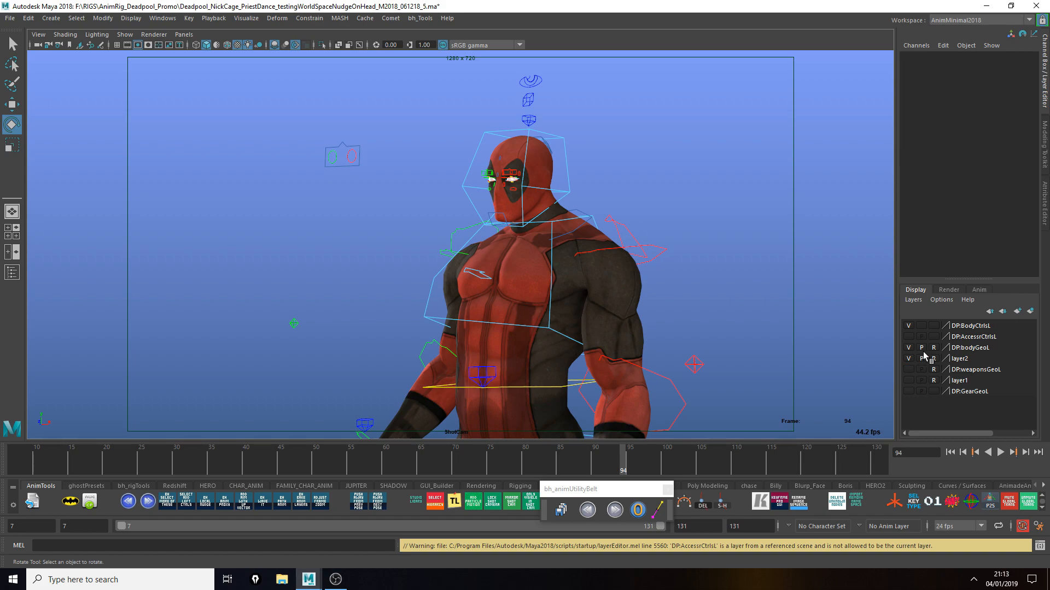
{"action": "left_click", "coordinate": [909, 336]}
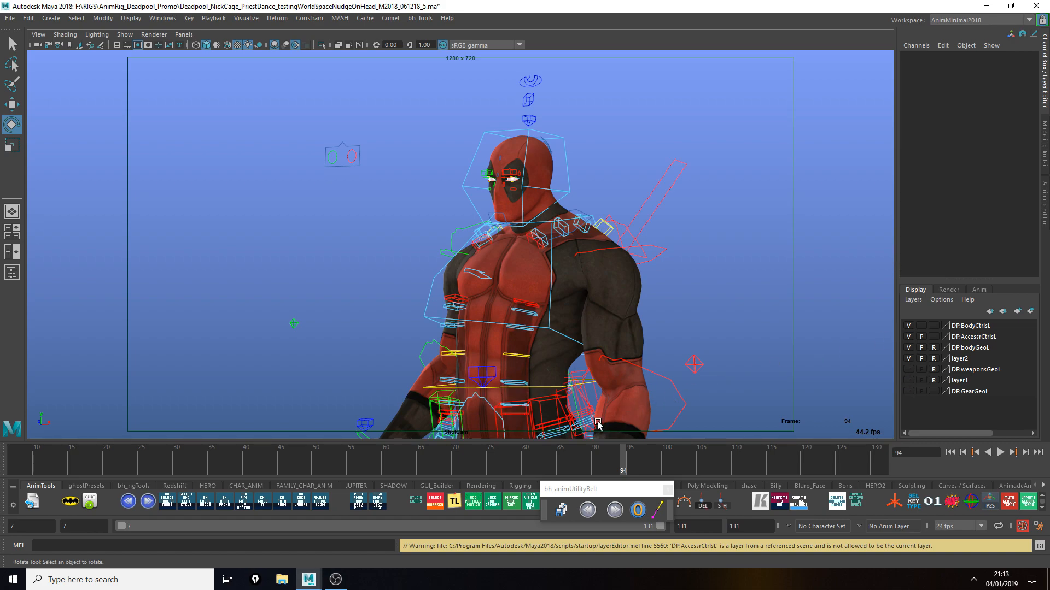
{"action": "left_click", "coordinate": [911, 390]}
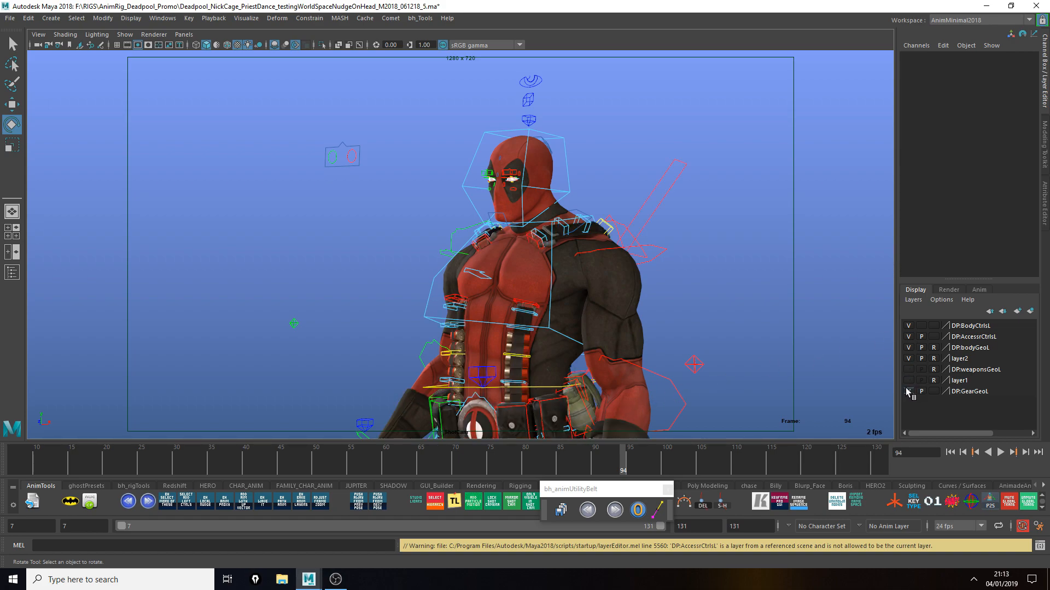
- Try moving the third left stomach strap control at frame 94, and undo the move
{"action": "key", "text": "w"}
{"action": "left_click", "coordinate": [524, 356]}
{"action": "left_click_drag", "start_coordinate": [557, 363], "coordinate": [549, 361]}
{"action": "key", "text": "ctrl+z"}
- Play and scrub the shot between frames 14 and 130, examining how the straps, pouches and belt follow the body
{"action": "key", "text": "alt+v"}
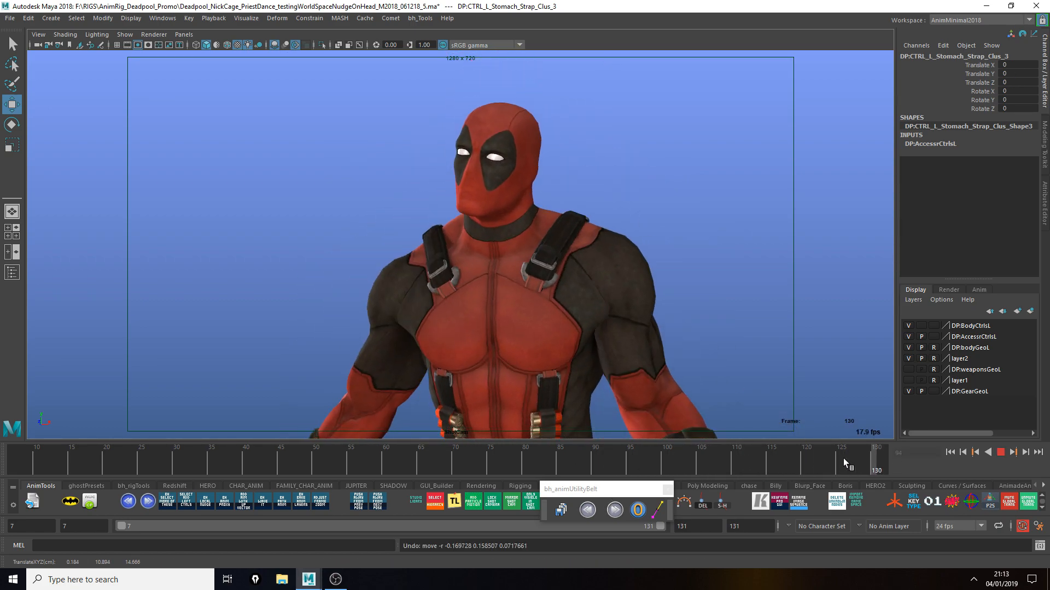
{"action": "left_click", "coordinate": [602, 459]}
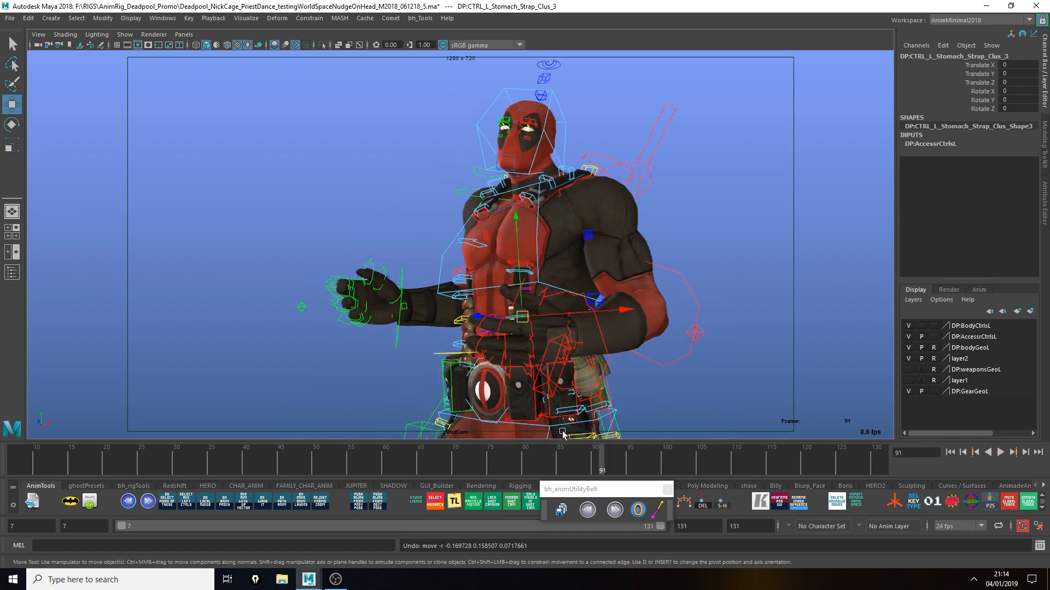
{"action": "key", "text": "alt+v"}
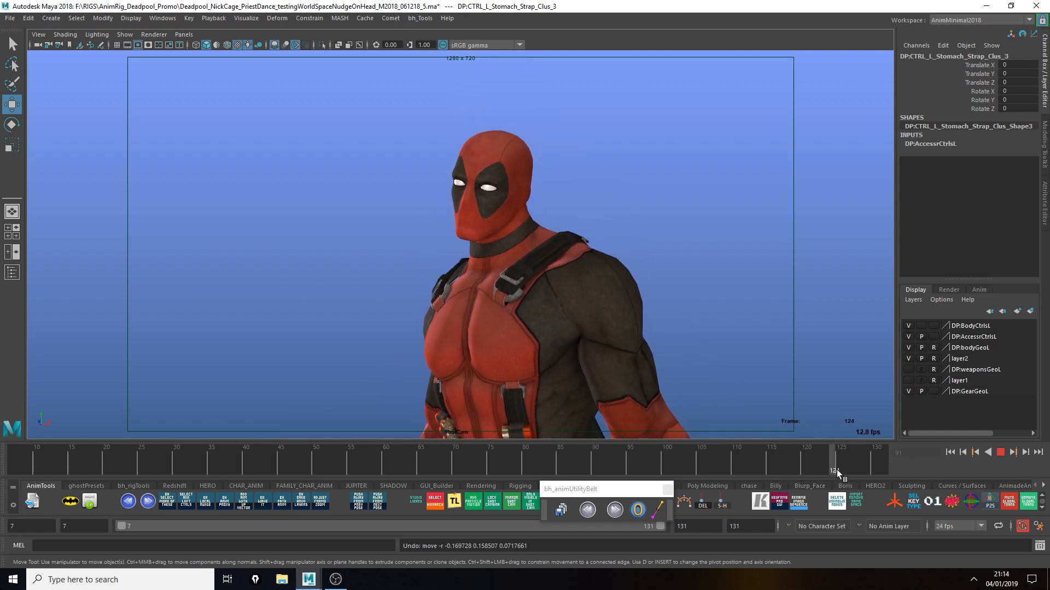
{"action": "left_click", "coordinate": [771, 457]}
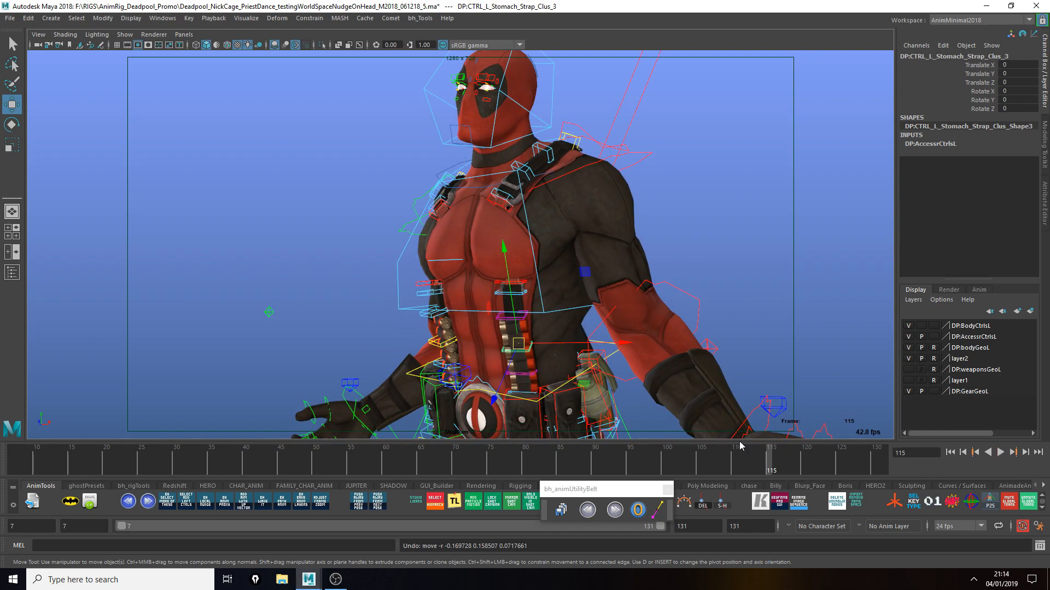
{"action": "left_click_drag", "start_coordinate": [694, 454], "coordinate": [224, 467]}
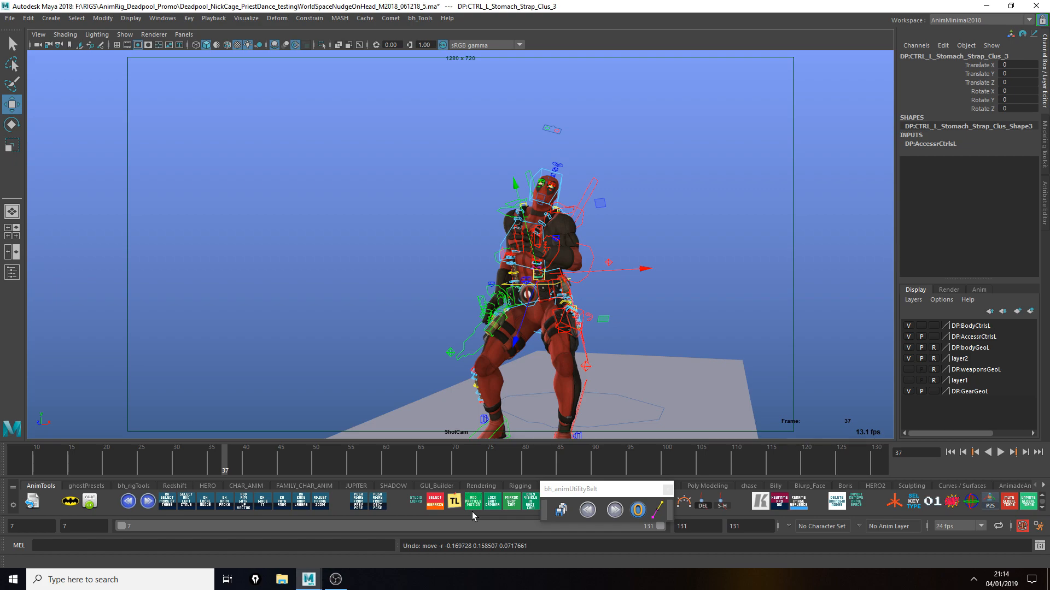
{"action": "mouse_move", "coordinate": [596, 477]}
{"action": "left_mouse_down"}
{"action": "mouse_move", "coordinate": [615, 501]}
{"action": "mouse_move", "coordinate": [598, 493]}
{"action": "left_mouse_up"}
{"action": "left_click_drag", "start_coordinate": [289, 466], "coordinate": [855, 480]}
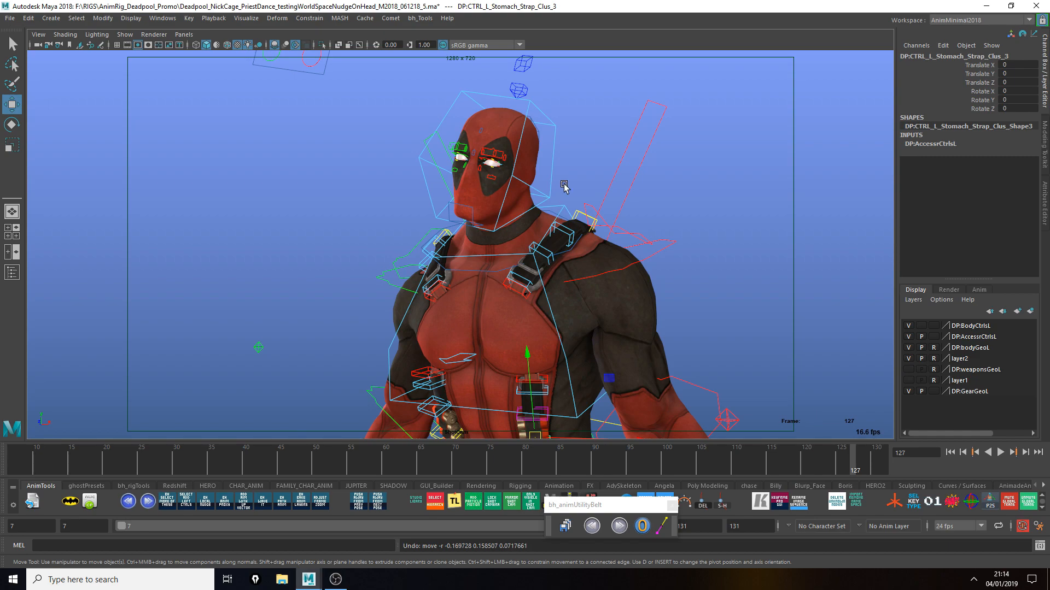
{"action": "key", "text": "alt+v"}
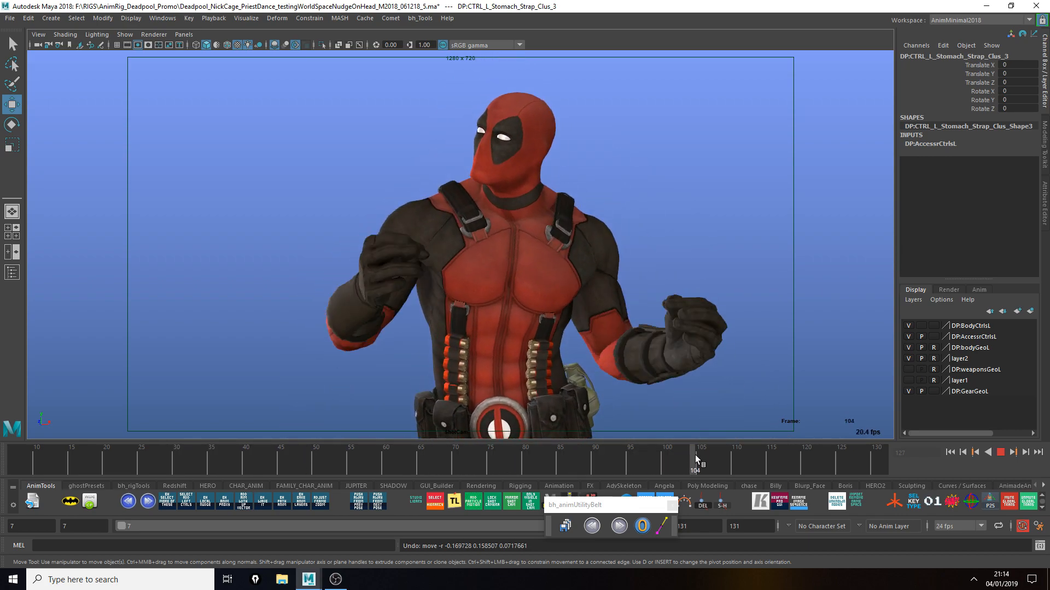
{"action": "left_click_drag", "start_coordinate": [759, 457], "coordinate": [55, 471]}
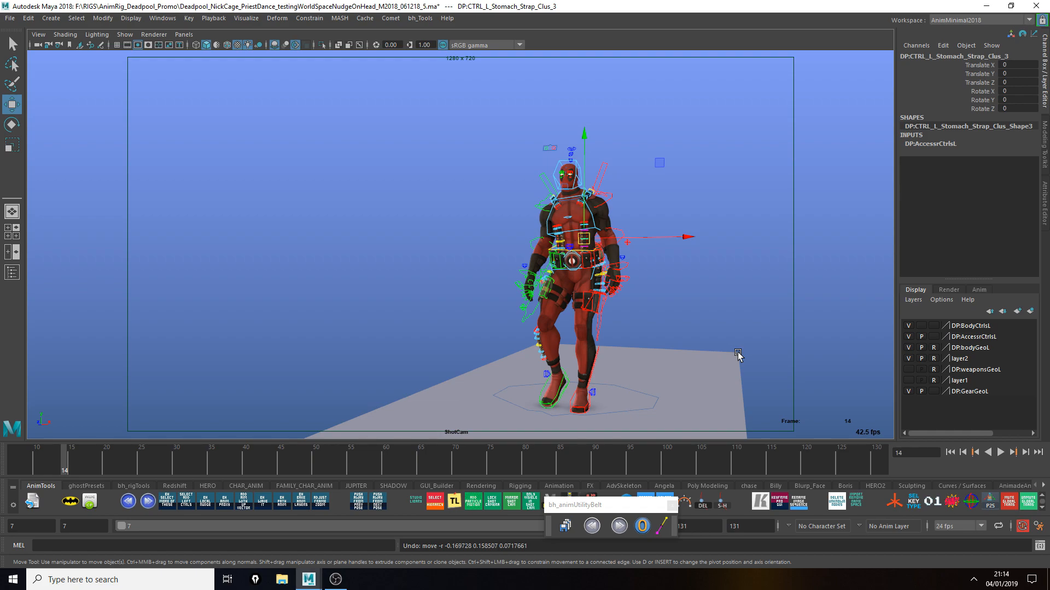
- Clear the selection, move the bh_animUtilityBelt window aside, and review the geared-up animation, returning to frame 7
{"action": "left_click", "coordinate": [756, 372]}
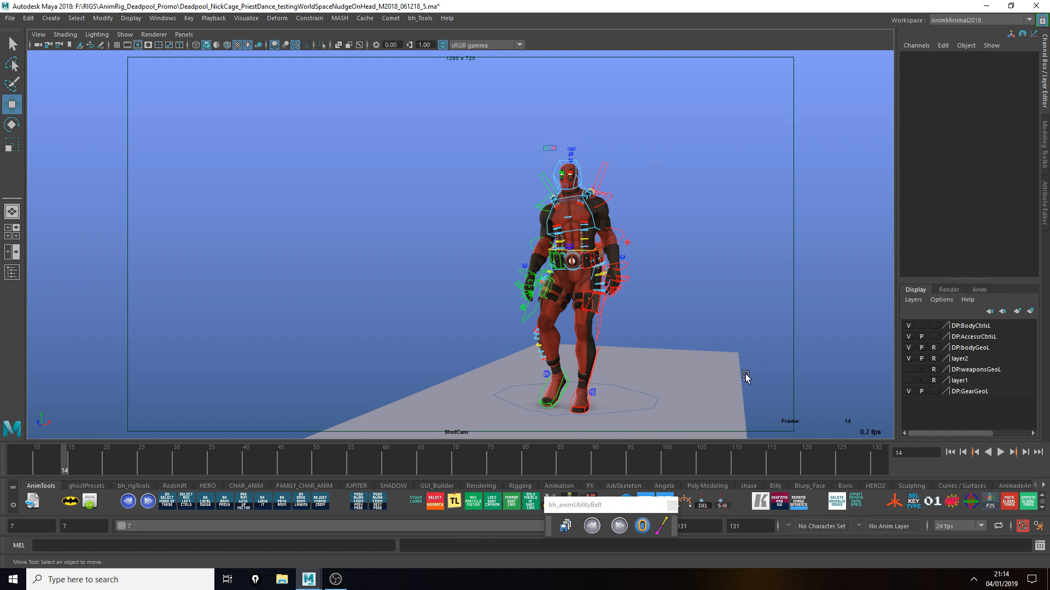
{"action": "left_click_drag", "start_coordinate": [607, 505], "coordinate": [644, 503]}
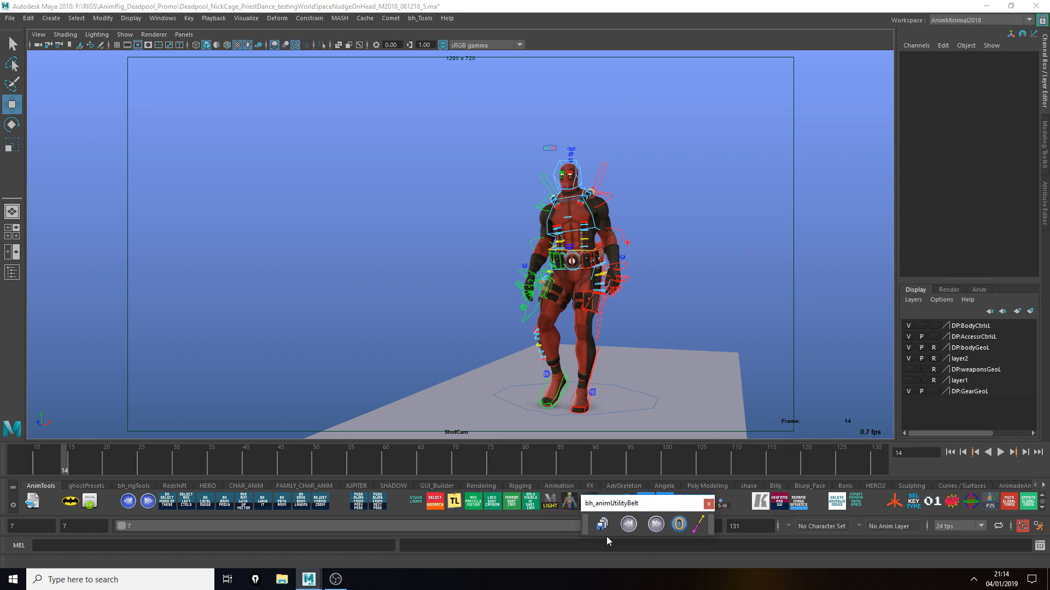
{"action": "key", "text": "alt+v"}
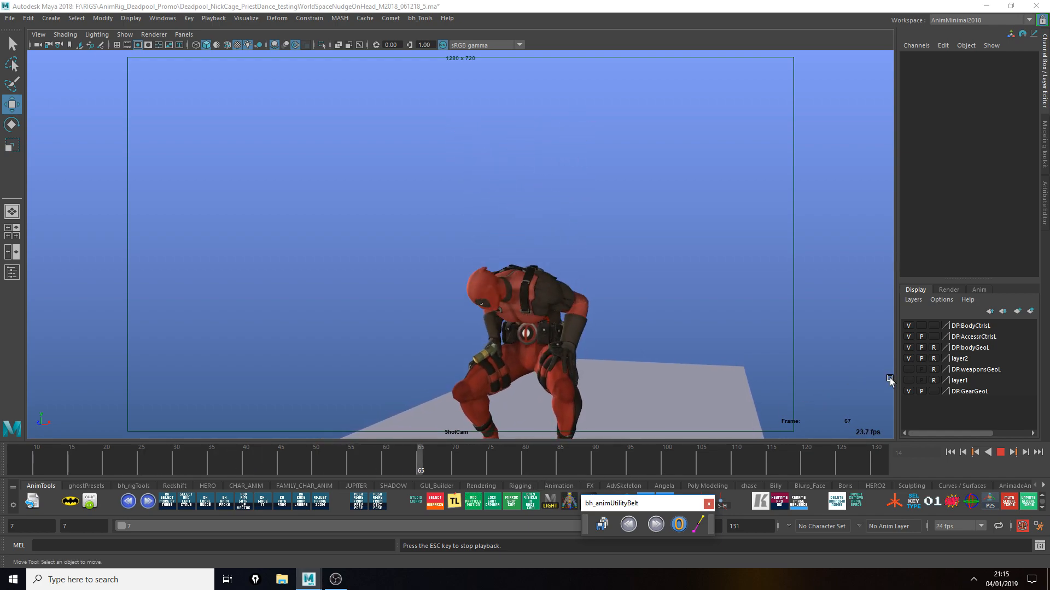
{"action": "left_click", "coordinate": [621, 459]}
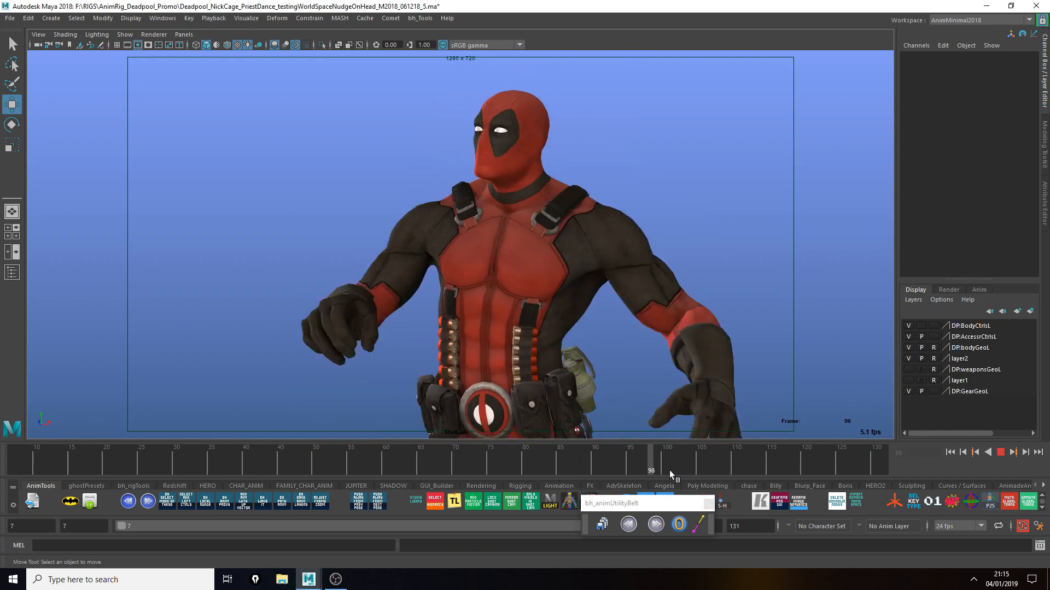
{"action": "key", "text": "Escape"}
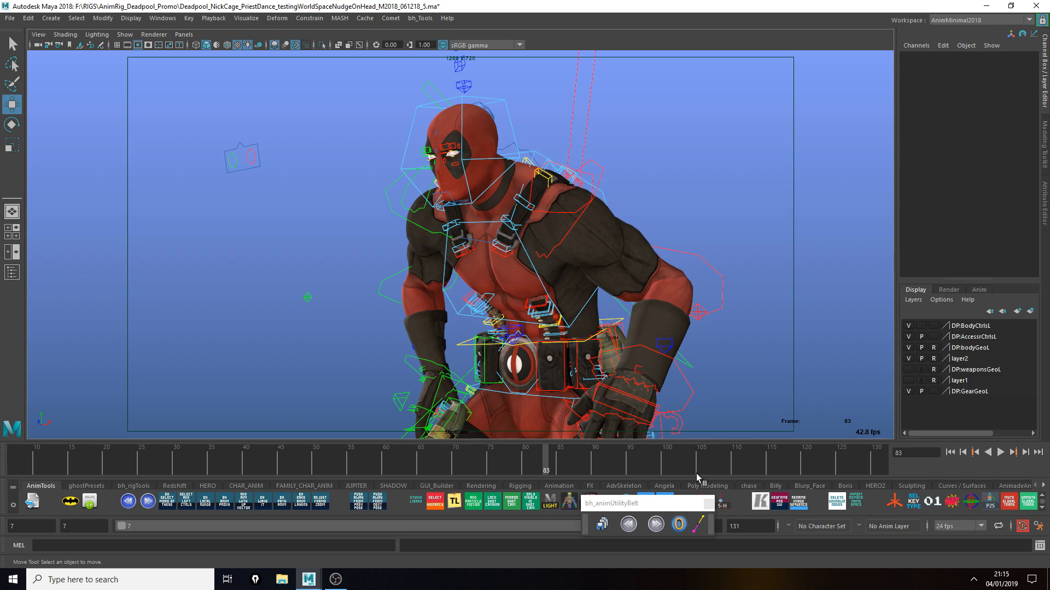
{"action": "mouse_move", "coordinate": [542, 446]}
{"action": "left_mouse_down"}
{"action": "mouse_move", "coordinate": [424, 461]}
{"action": "mouse_move", "coordinate": [60, 445]}
{"action": "mouse_move", "coordinate": [1, 473]}
{"action": "left_mouse_up"}
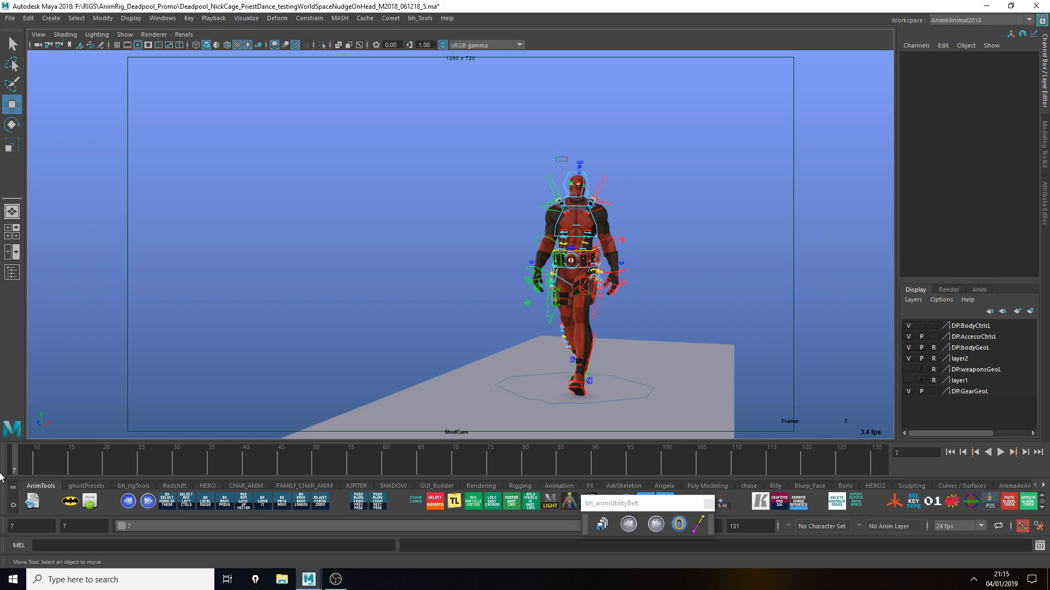